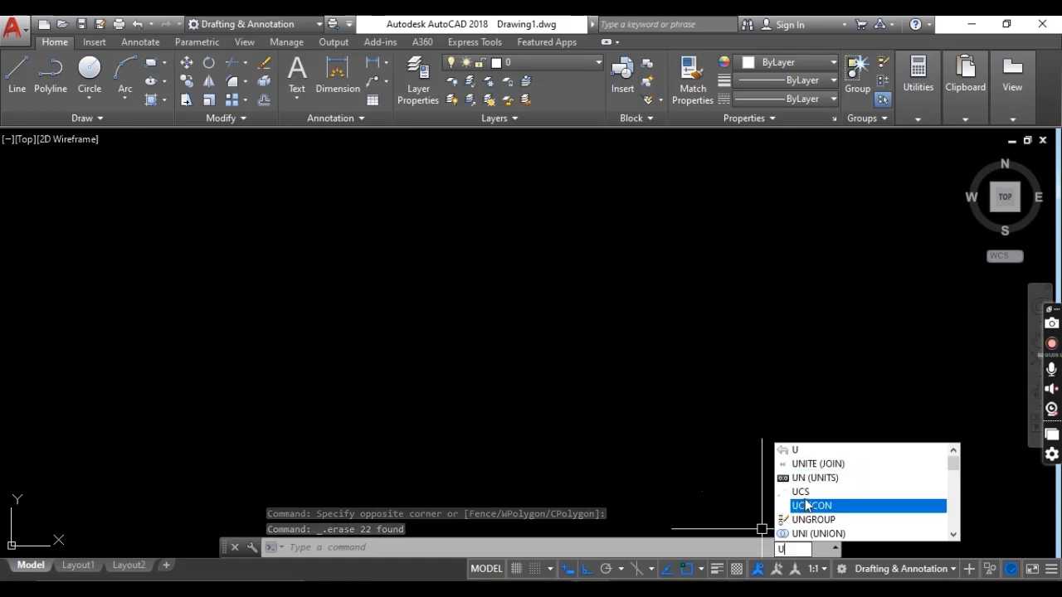
# Configure the drawing units to decimal length with precision 0 and millimeters as the insertion scale.
pyautogui.click(811, 479)
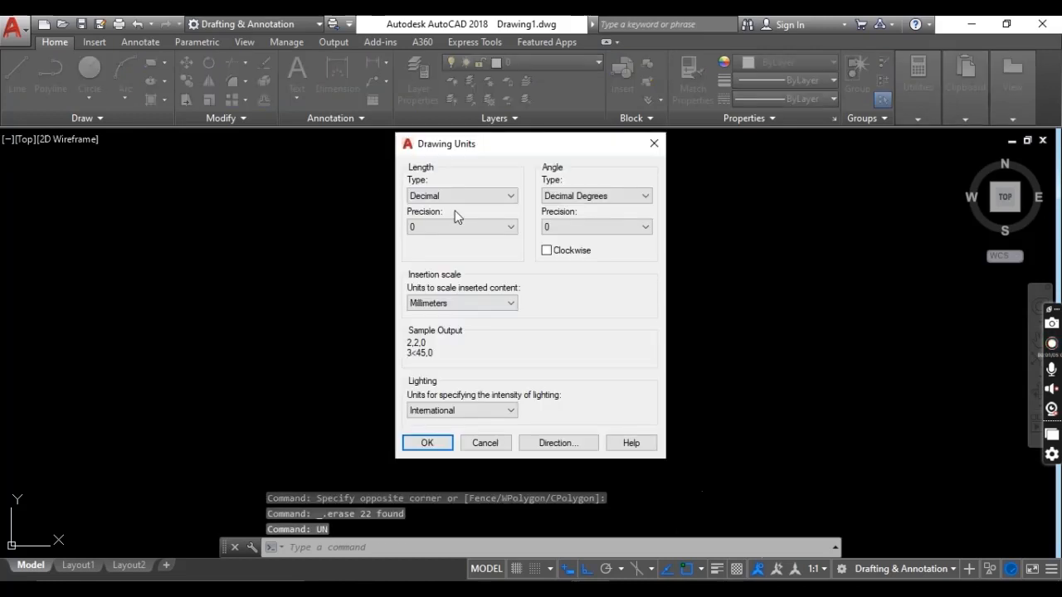
pyautogui.click(496, 198)
pyautogui.click(466, 221)
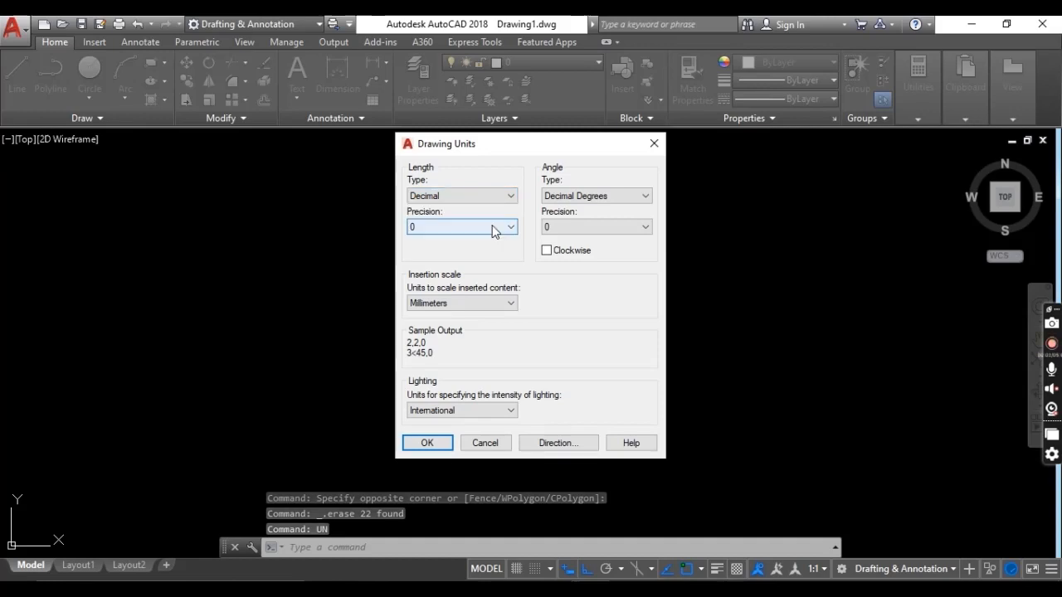
pyautogui.click(498, 228)
pyautogui.click(462, 242)
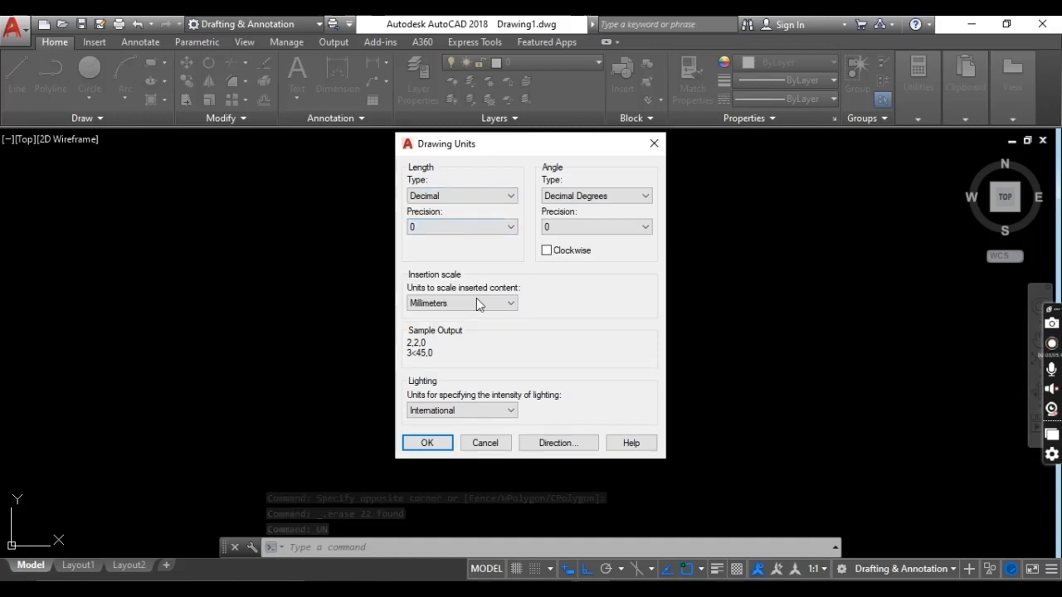
pyautogui.click(482, 302)
pyautogui.click(442, 376)
pyautogui.click(425, 443)
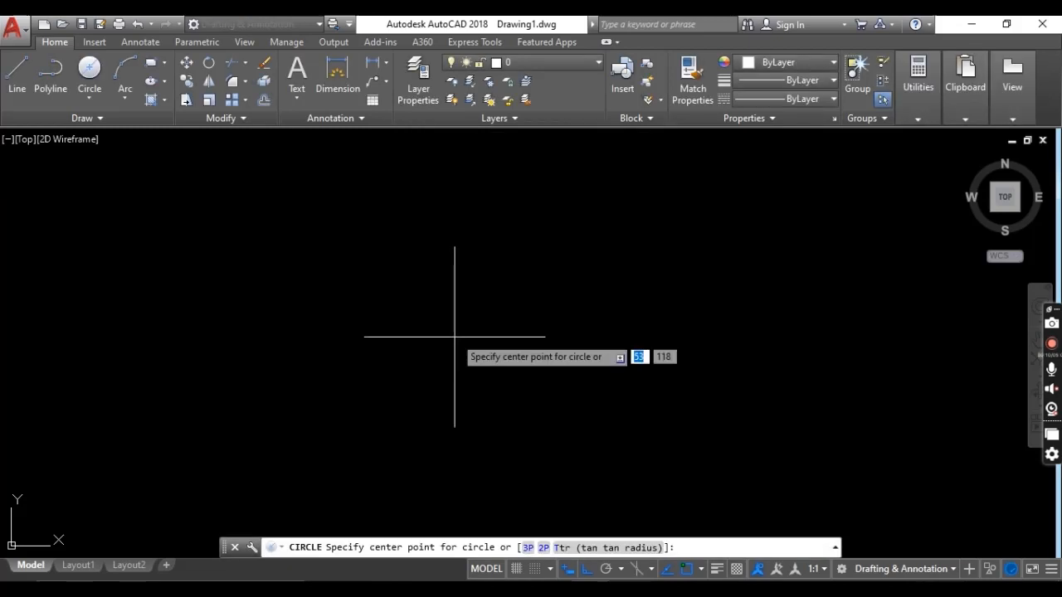
# Draw a circle with a diameter of 80 near the middle of the empty drawing area.
pyautogui.click(458, 330)
pyautogui.write('80')
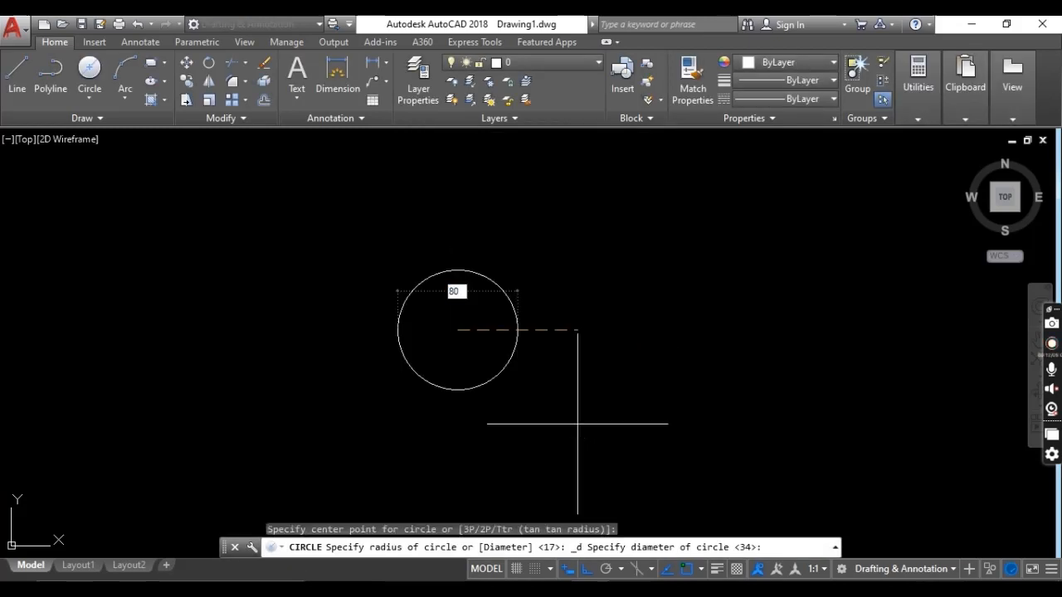
pyautogui.press('Return')
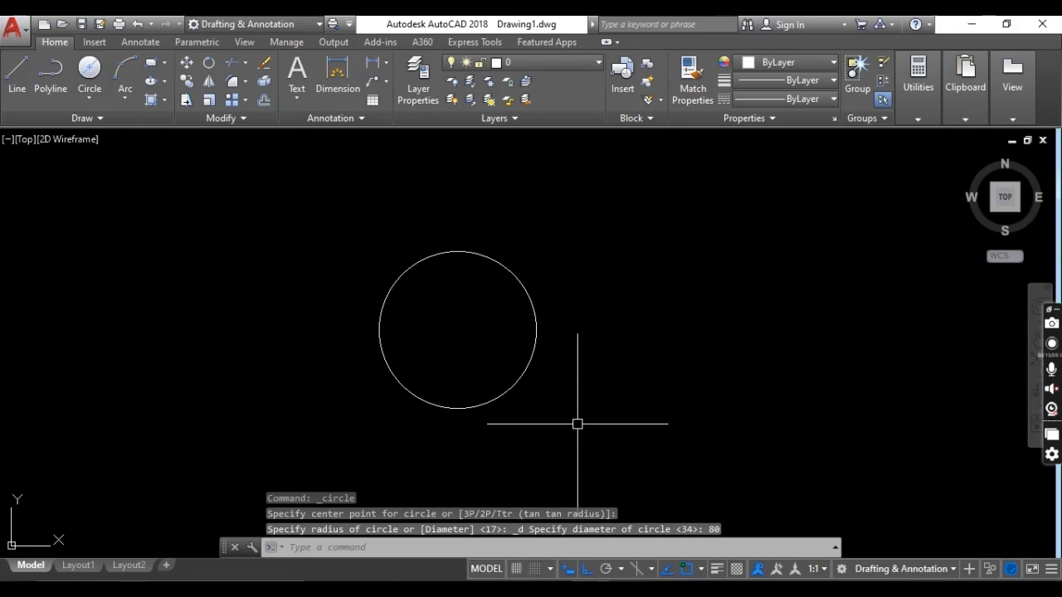
# Draw a concentric circle of diameter 60, and a circle of diameter 10 centred on its top quadrant.
pyautogui.press('Return')
pyautogui.click(460, 329)
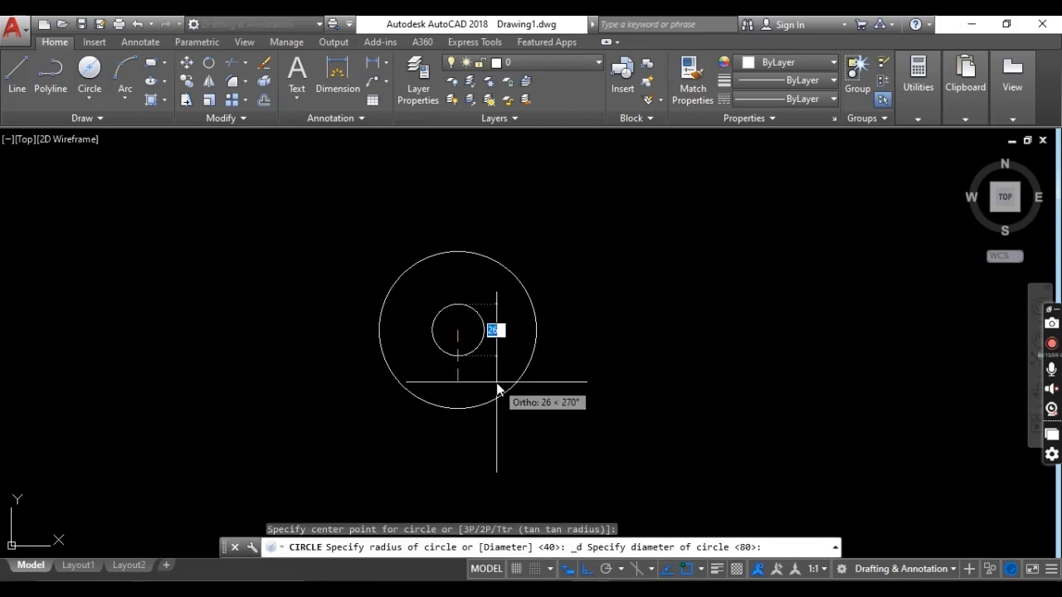
pyautogui.write('60')
pyautogui.press('Return')
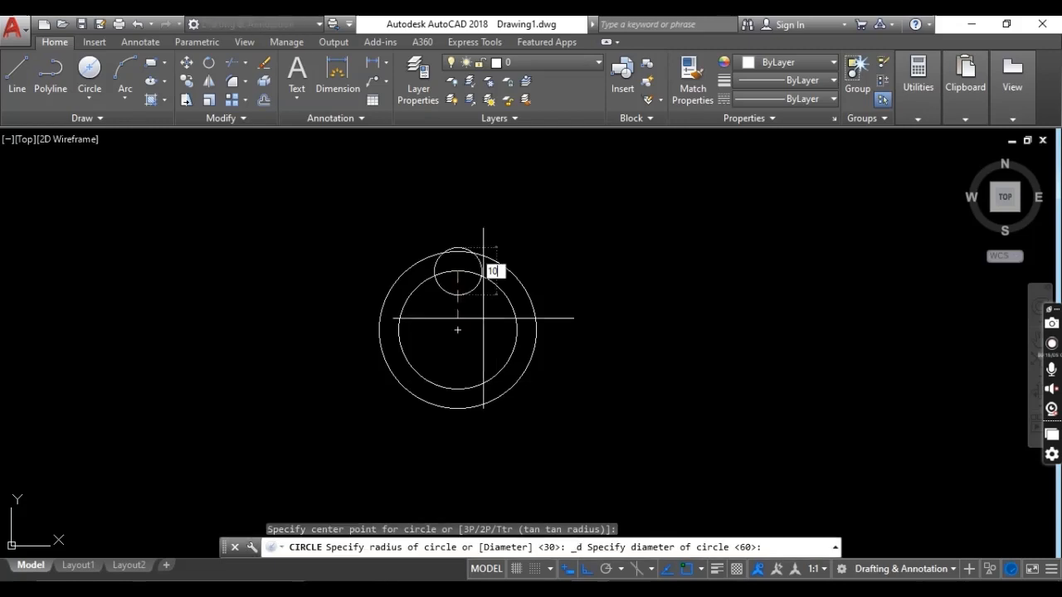
pyautogui.press('Return')
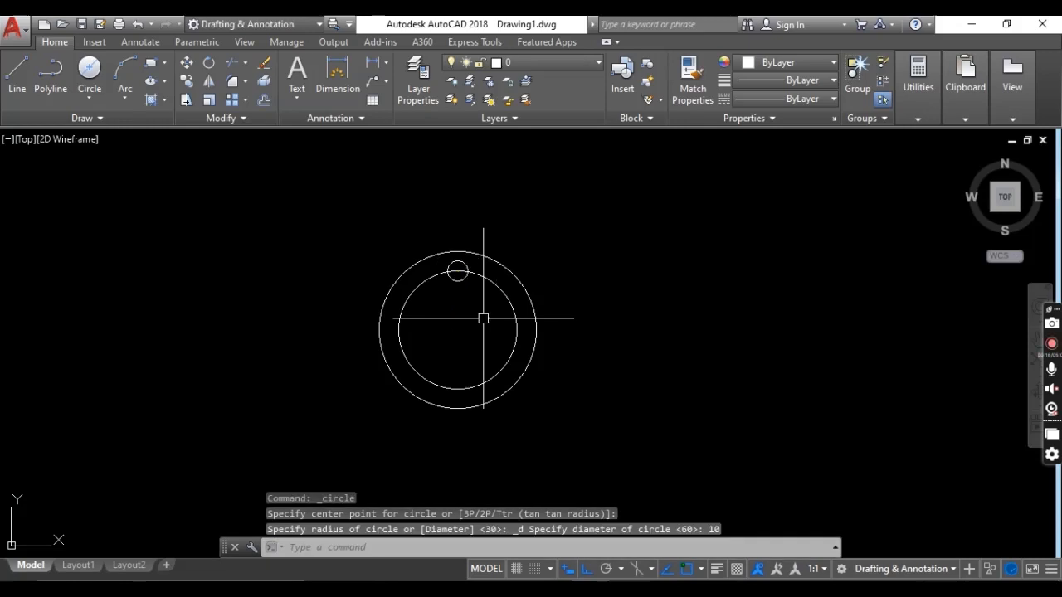
# Create a polar array of the diameter 10 circle around the common centre with 3 items over 360 degrees.
pyautogui.click(458, 282)
pyautogui.write('AR')
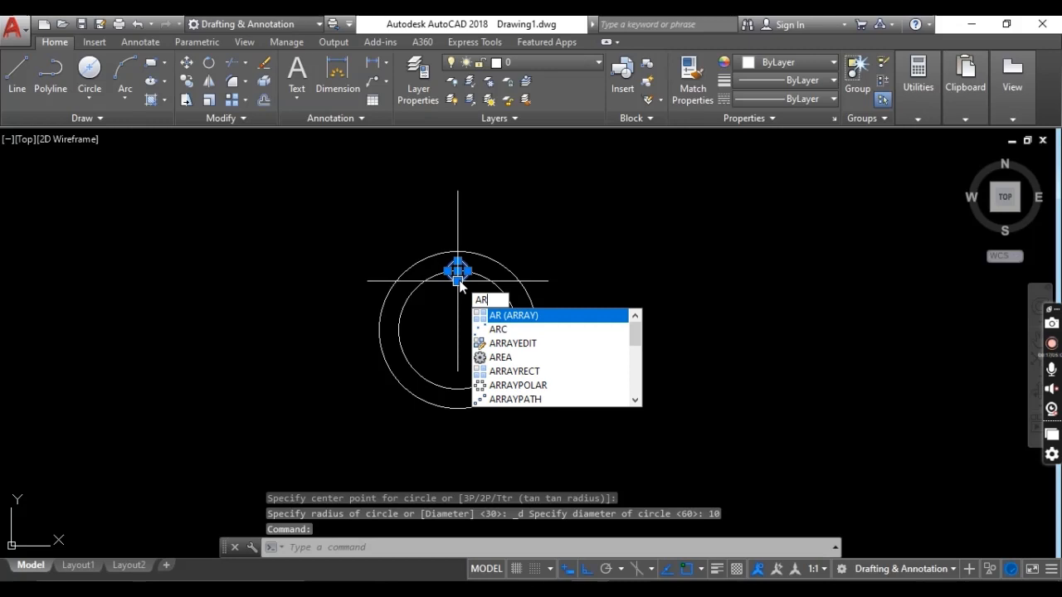
pyautogui.press('Return')
pyautogui.write('PO')
pyautogui.press('Return')
pyautogui.click(457, 329)
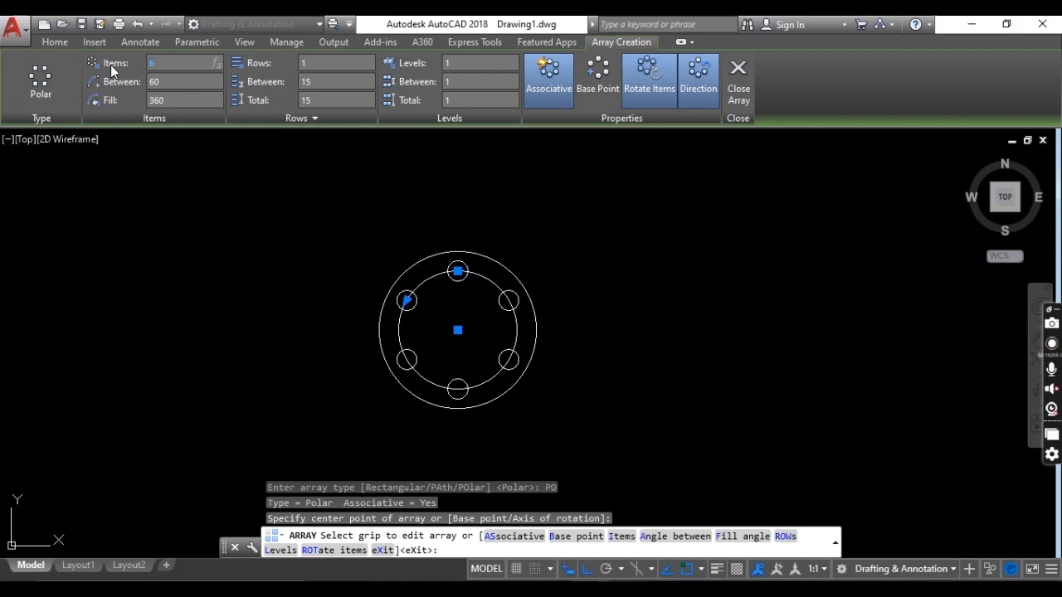
pyautogui.write('3')
pyautogui.press('Return')
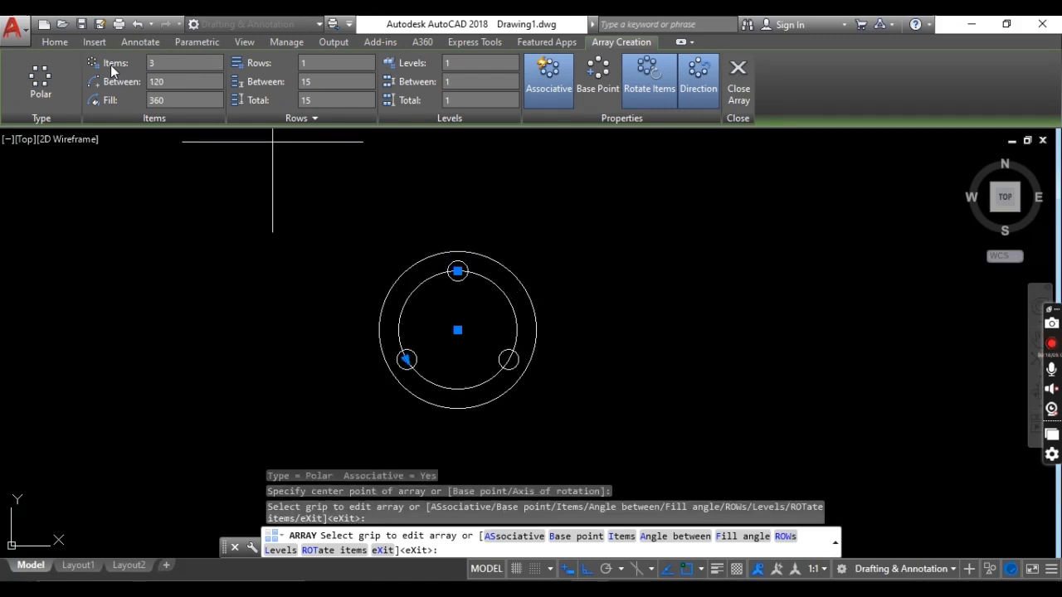
pyautogui.press('Return')
# Draw a concentric circle of diameter 114 around the others, and a circle of diameter 14 on its top quadrant.
pyautogui.click(90, 96)
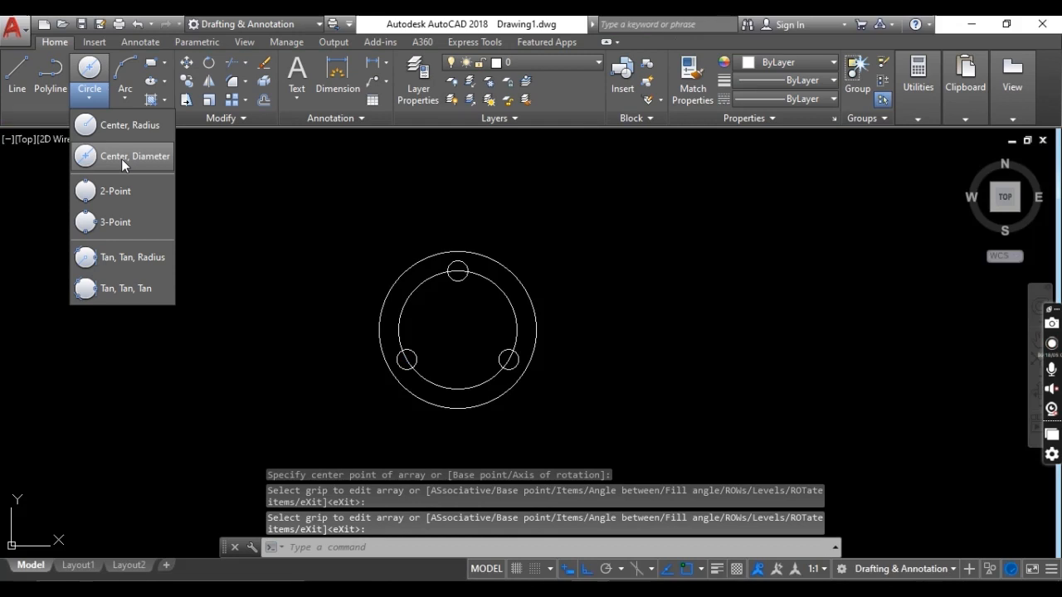
pyautogui.click(121, 159)
pyautogui.click(457, 330)
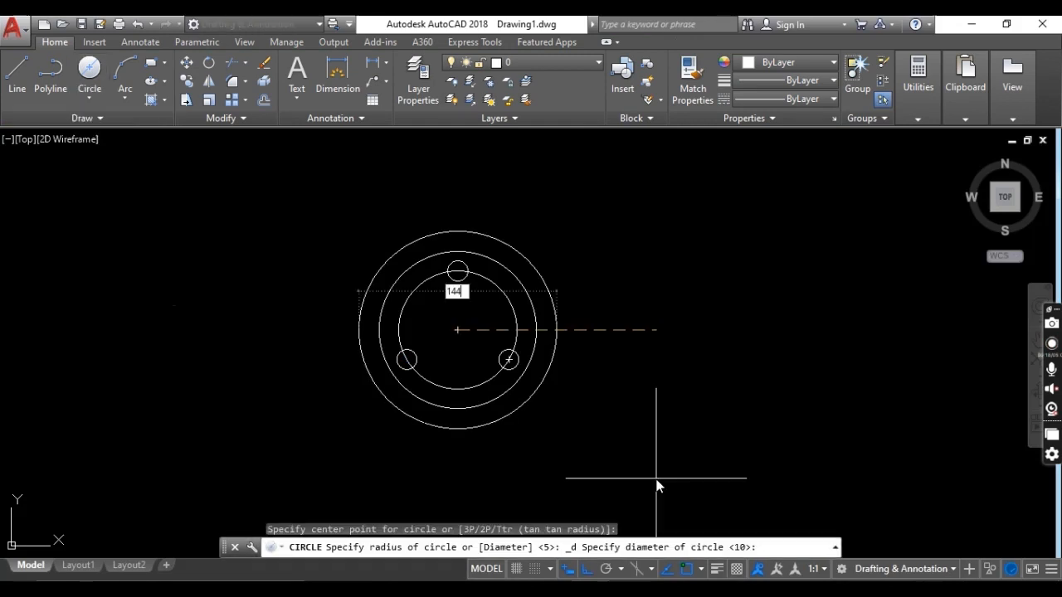
pyautogui.write('14')
pyautogui.press('BackSpace')
pyautogui.write('14')
pyautogui.press('Return')
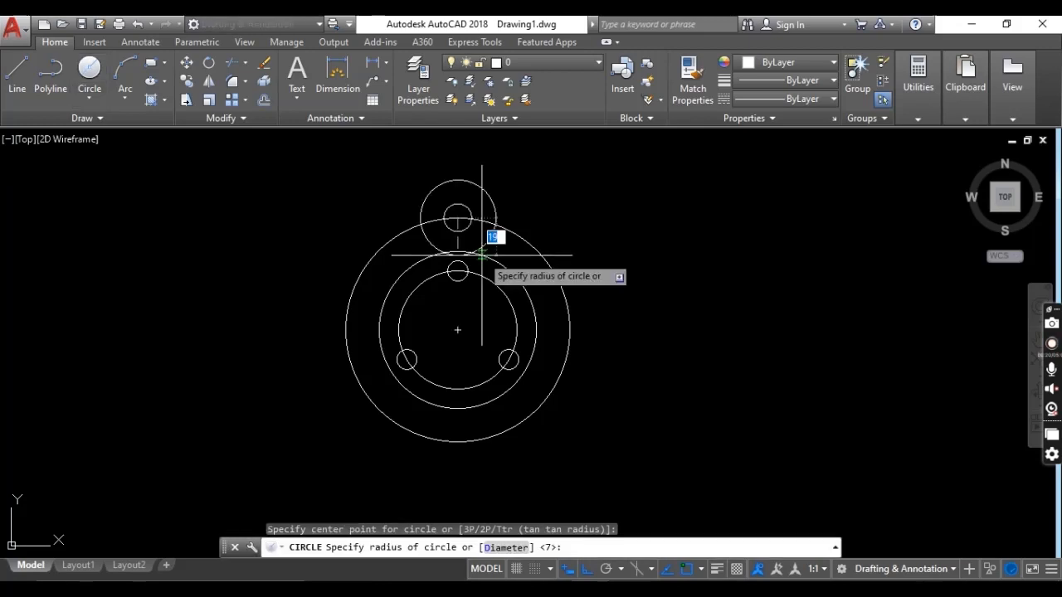
# Add circles of radius 13 and radius 17 concentric with the small diameter 14 circle at the top.
pyautogui.write('13')
pyautogui.press('Return')
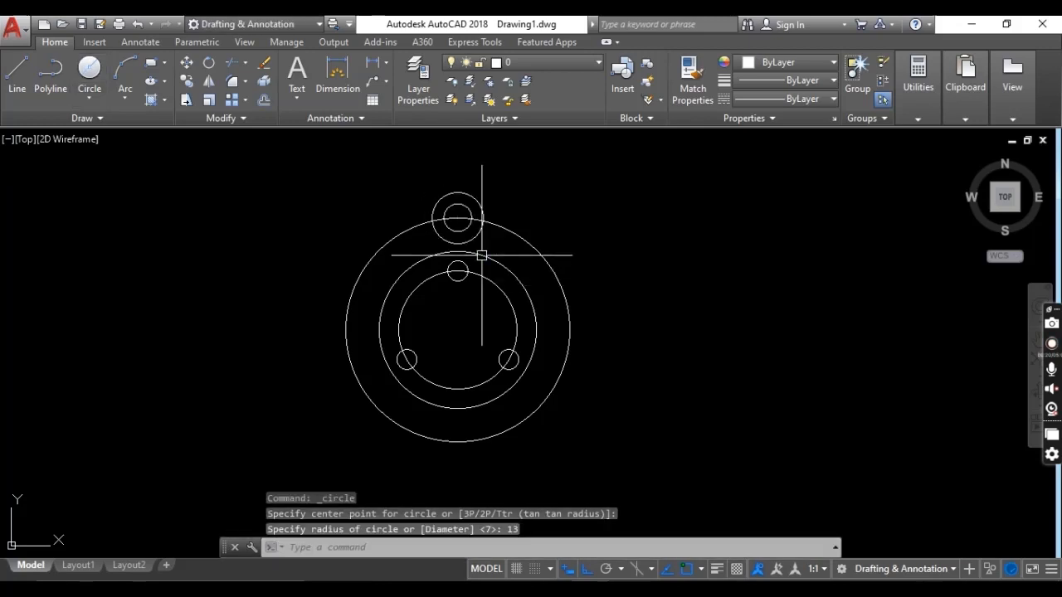
pyautogui.click(90, 96)
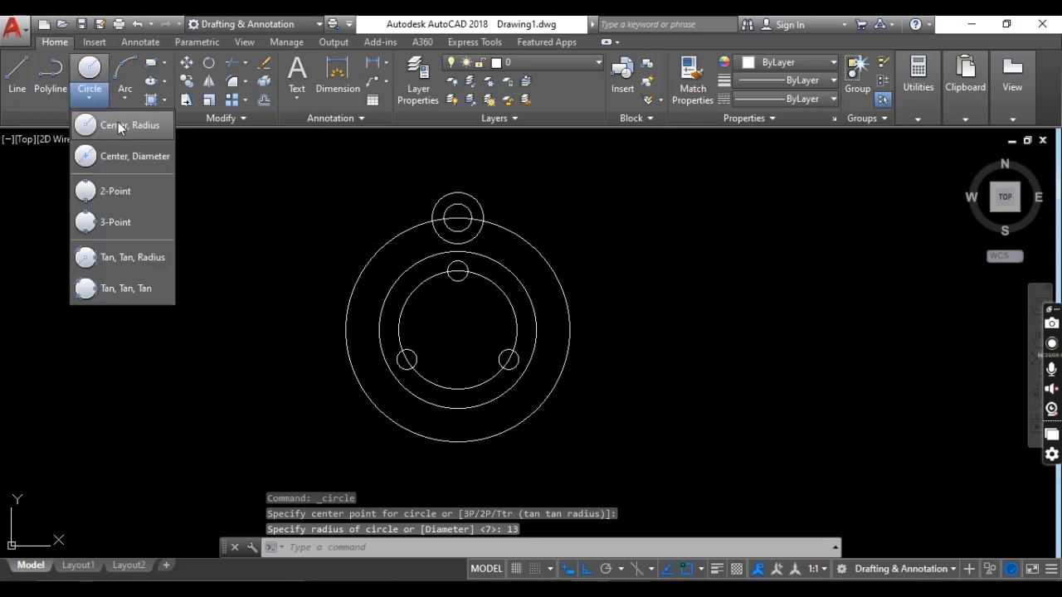
pyautogui.click(118, 123)
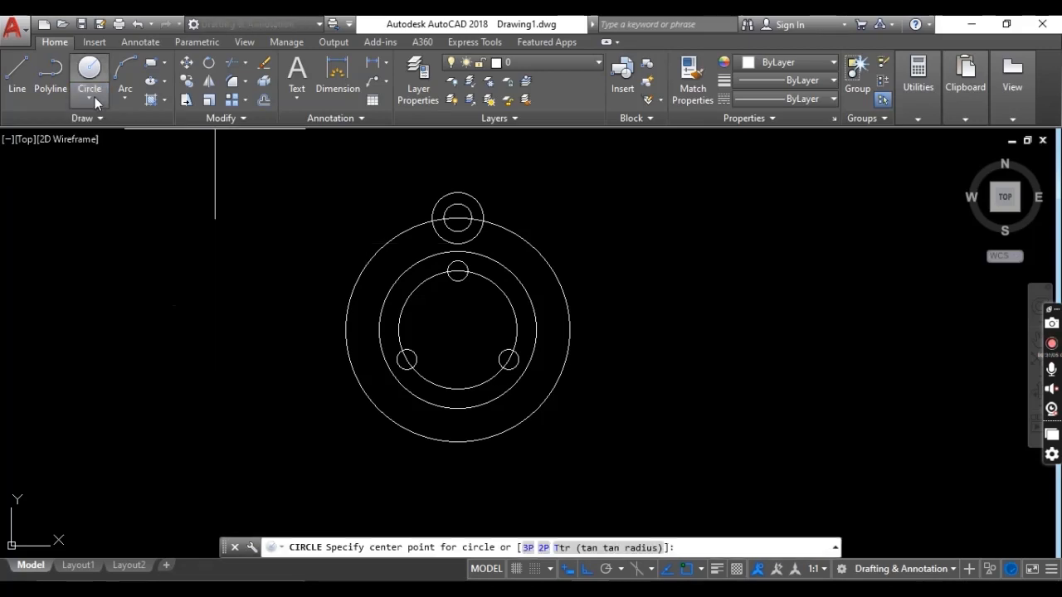
pyautogui.click(457, 218)
pyautogui.write('17')
pyautogui.press('Return')
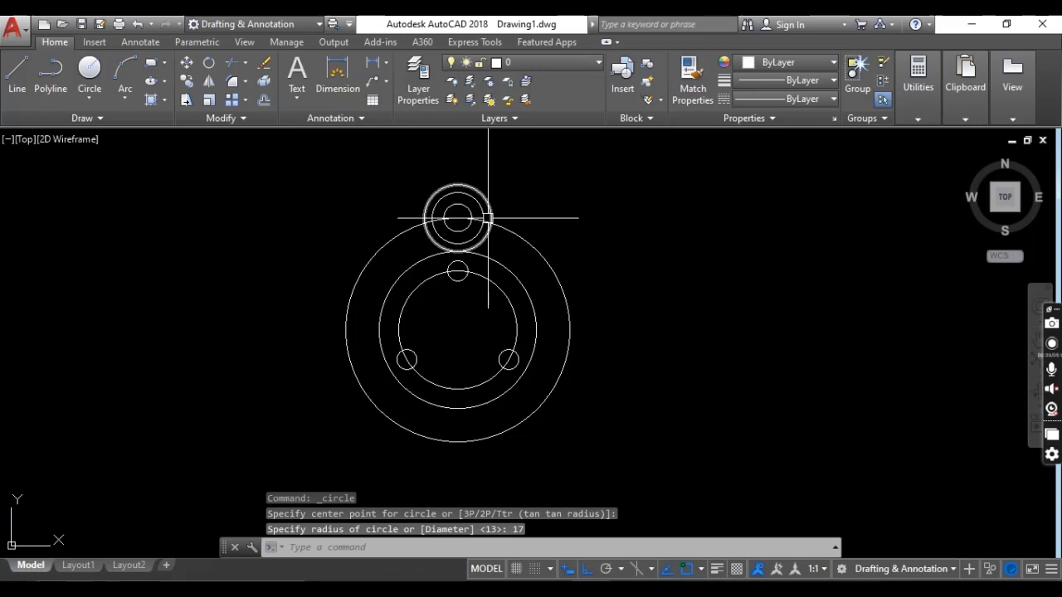
# Draw vertical lines down from the left and right quadrants of the radius 13 circle into the diameter 60 circle.
pyautogui.scroll(4, 488, 218)
pyautogui.write('l')
pyautogui.press('Return')
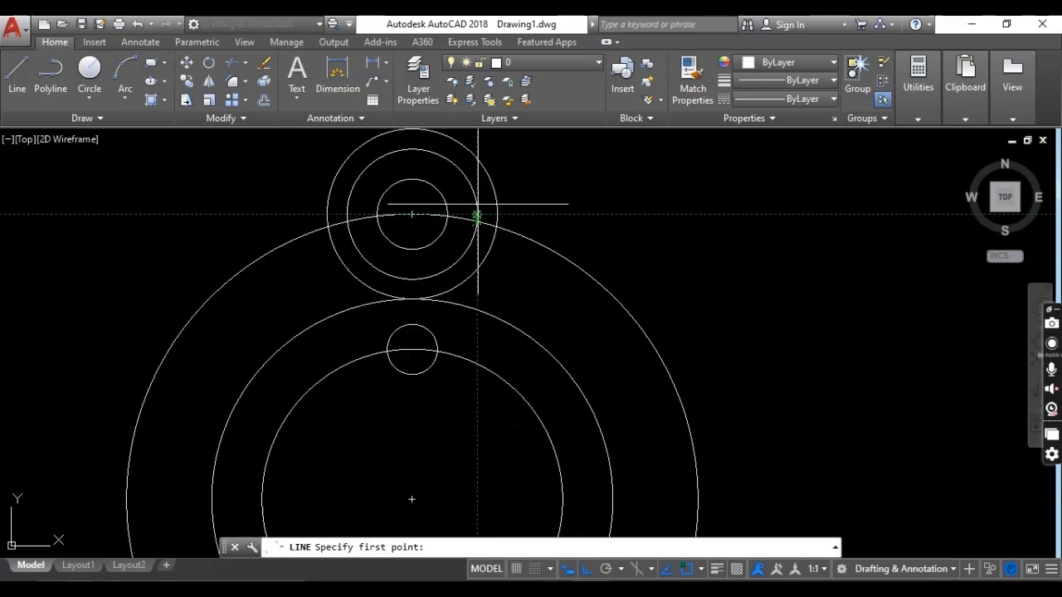
pyautogui.click(477, 216)
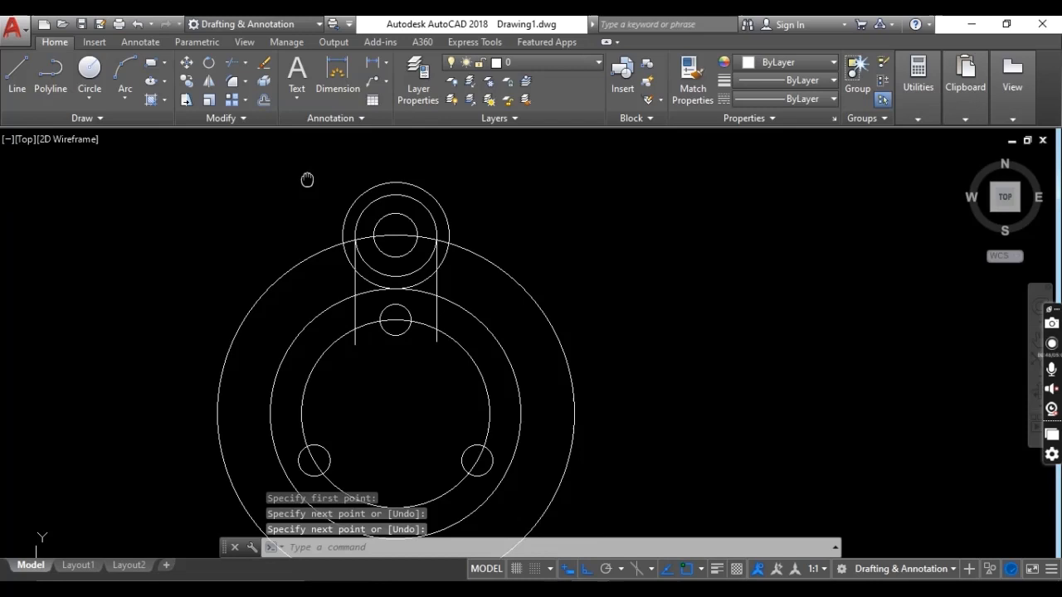
# Create a polar array of the three upper lug circles and their two vertical lines around the main centre with 3 items.
pyautogui.moveTo(307, 179); pyautogui.dragTo(466, 304)
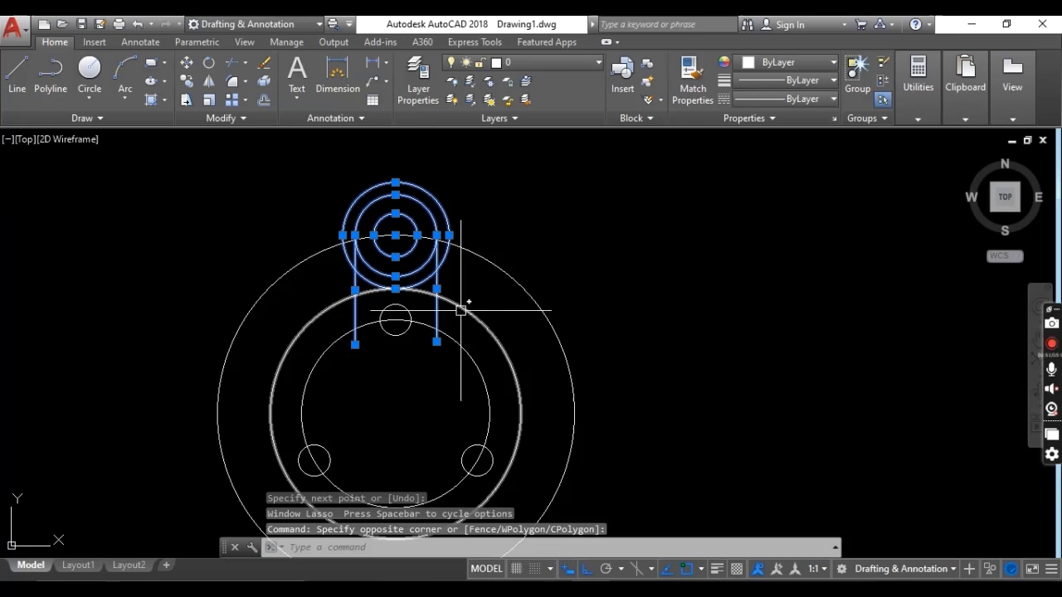
pyautogui.write('AR')
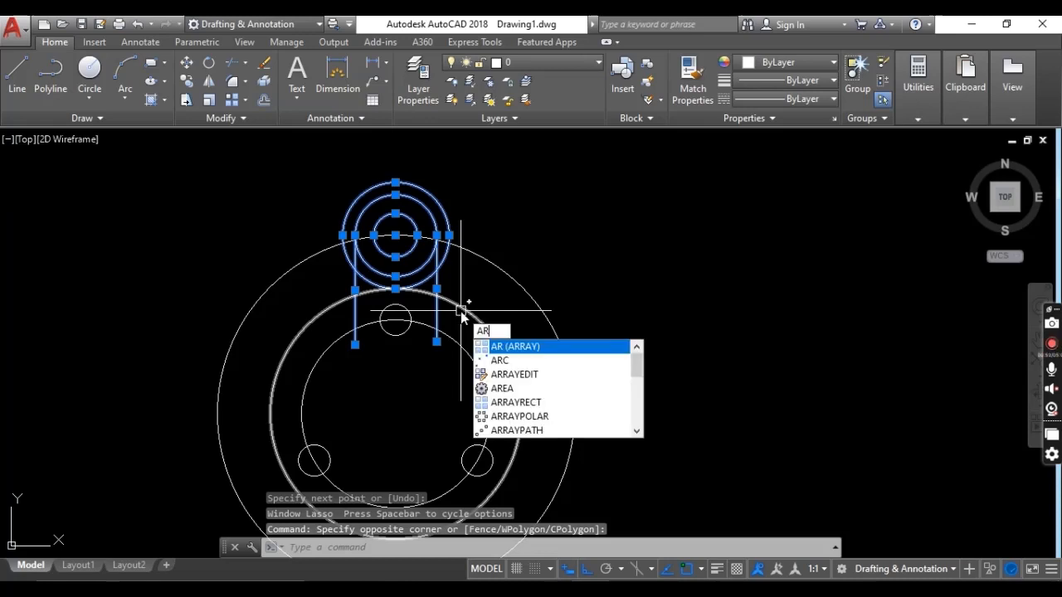
pyautogui.press('Return')
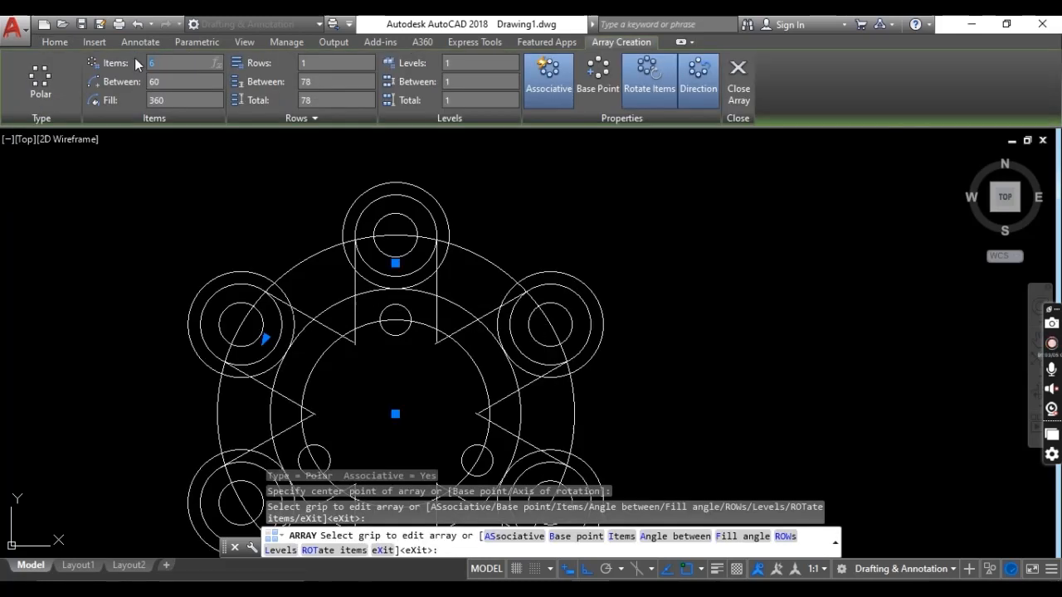
pyautogui.write('3')
pyautogui.press('Return')
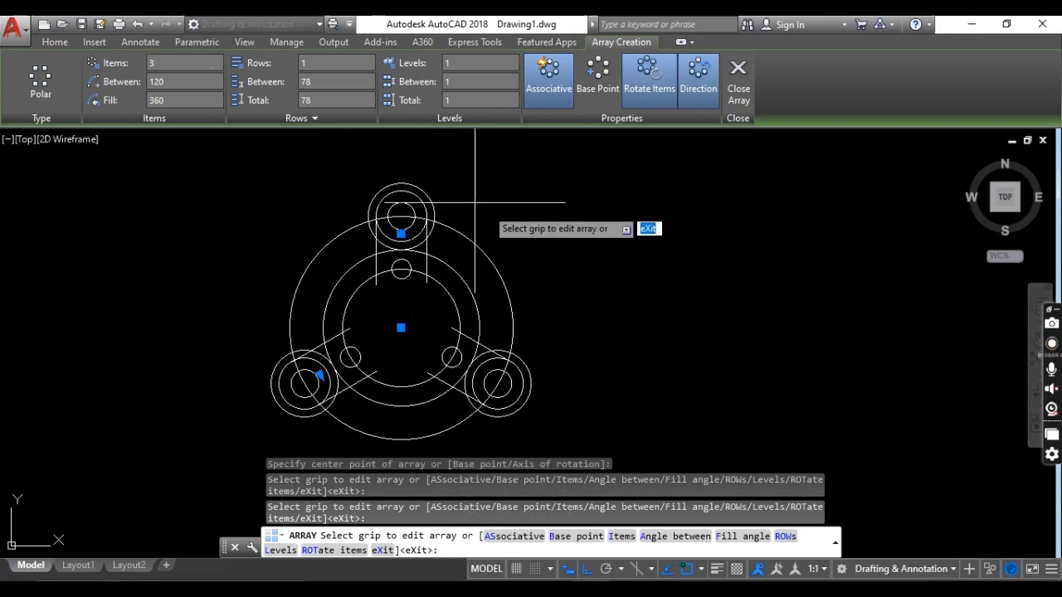
pyautogui.moveTo(475, 202); pyautogui.dragTo(527, 179, button='middle')
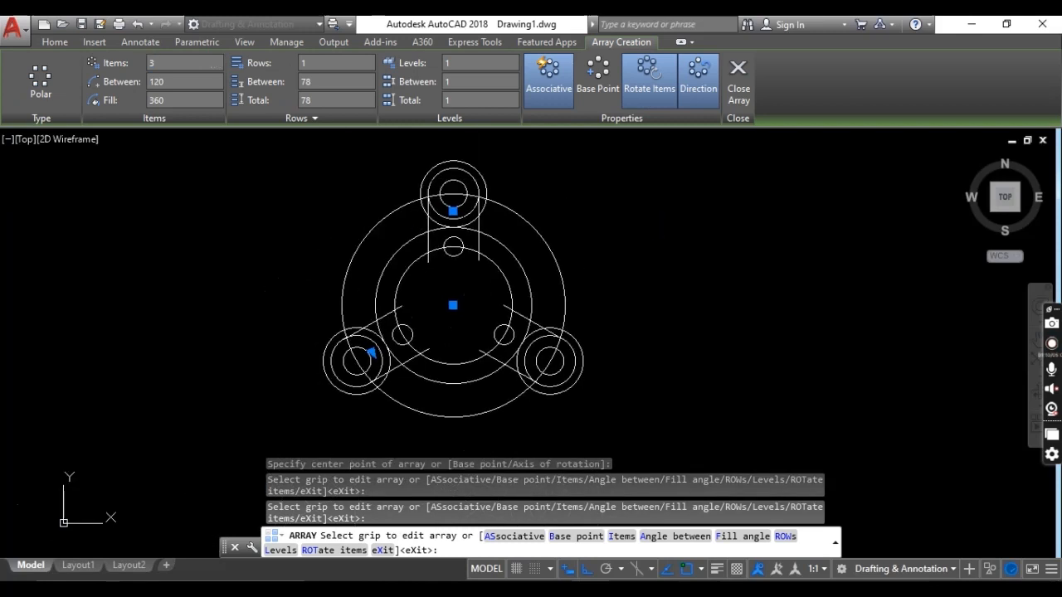
pyautogui.press('Escape')
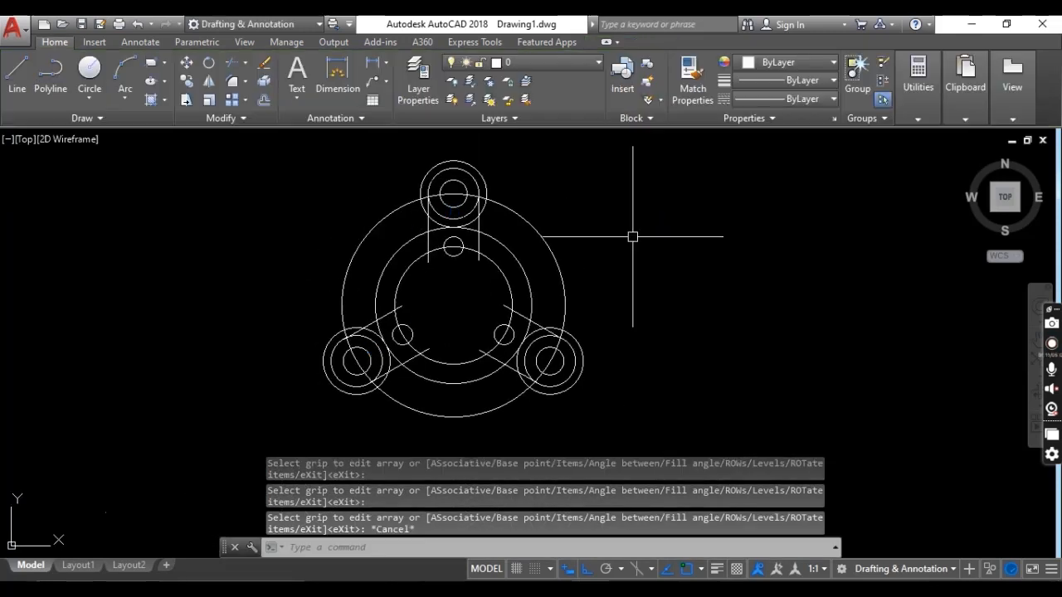
# Draw a line tangent to the outer sides of the top and lower-left radius 17 circles.
pyautogui.click(11, 92)
pyautogui.scroll(2, 419, 176)
pyautogui.keyDown('shift'); pyautogui.rightClick(428, 173); pyautogui.keyUp('shift')
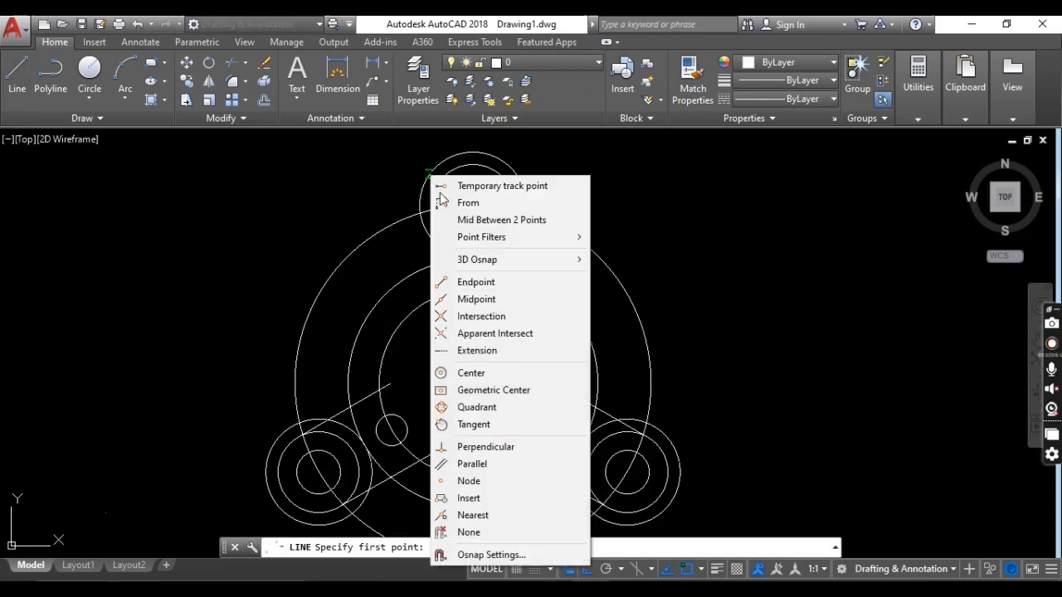
pyautogui.click(474, 425)
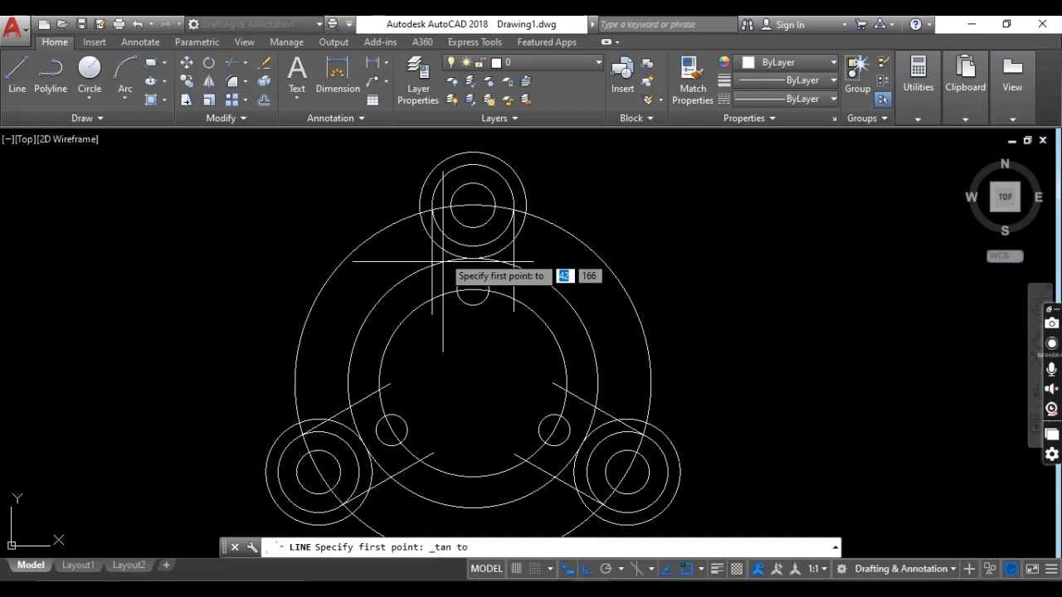
pyautogui.click(430, 173)
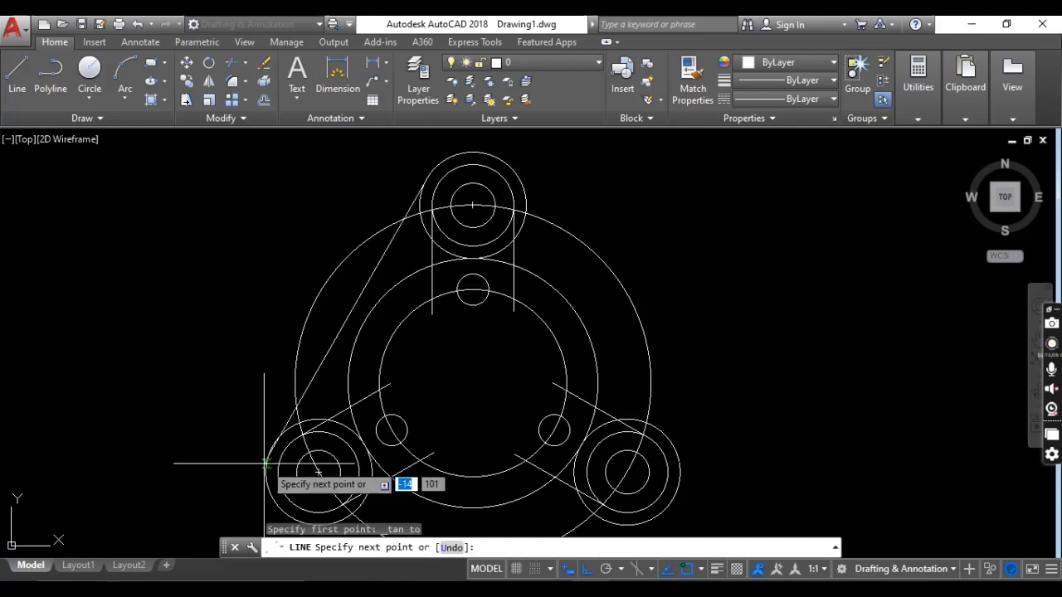
pyautogui.keyDown('shift'); pyautogui.rightClick(267, 466); pyautogui.keyUp('shift')
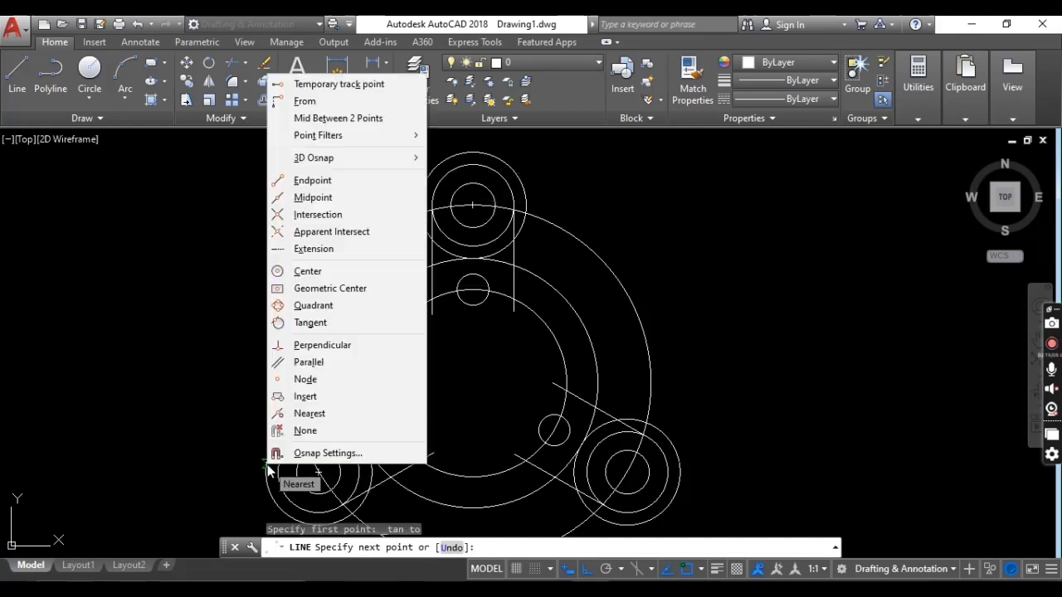
pyautogui.click(315, 323)
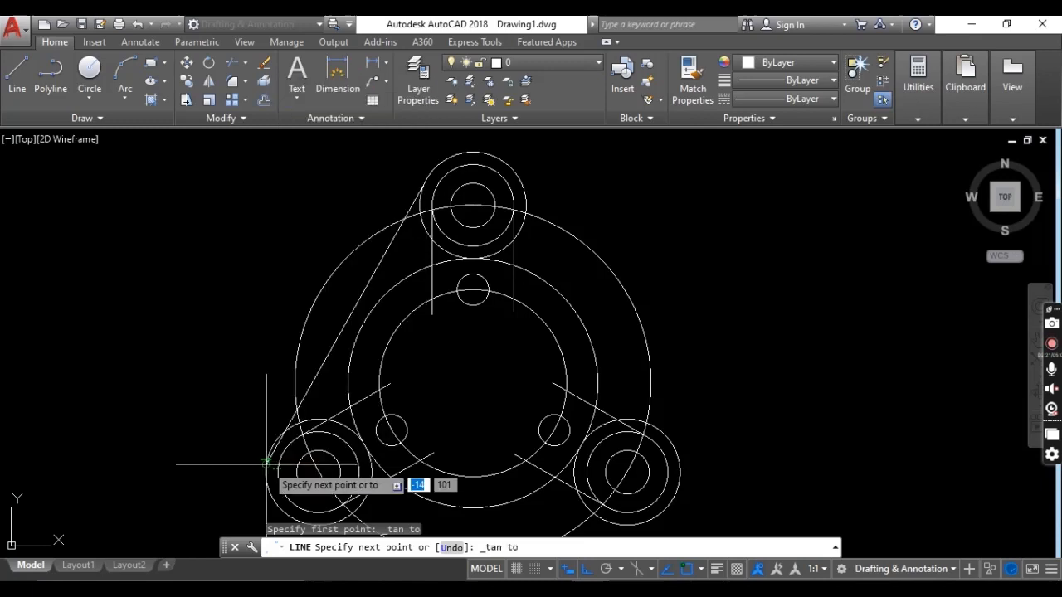
pyautogui.click(266, 465)
pyautogui.press('Return')
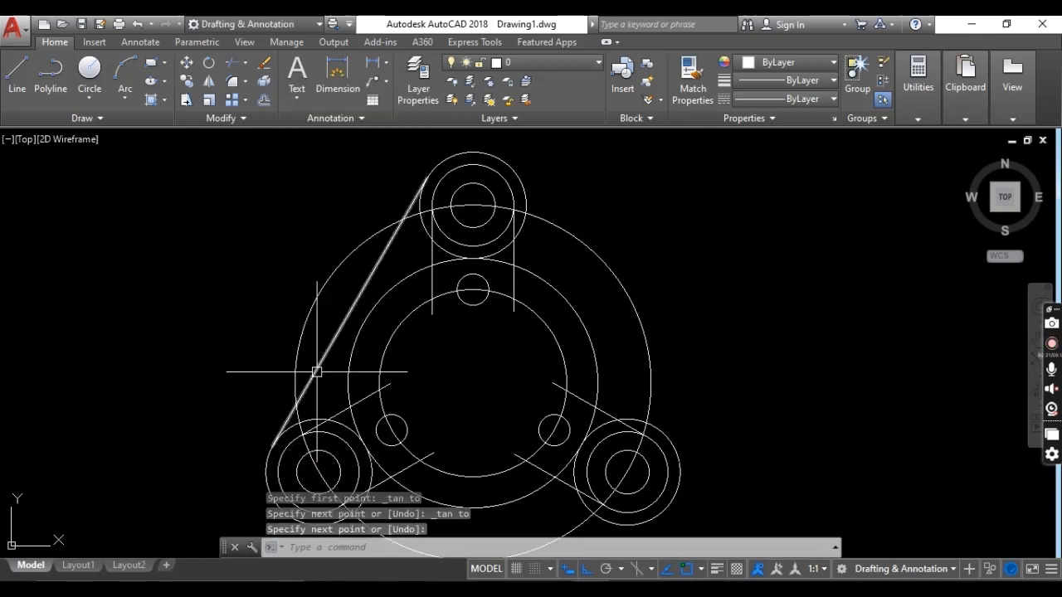
# Mirror the outer tangent line about the vertical axis through the main centre and the top lug centre, keeping the original.
pyautogui.click(316, 372)
pyautogui.write('m')
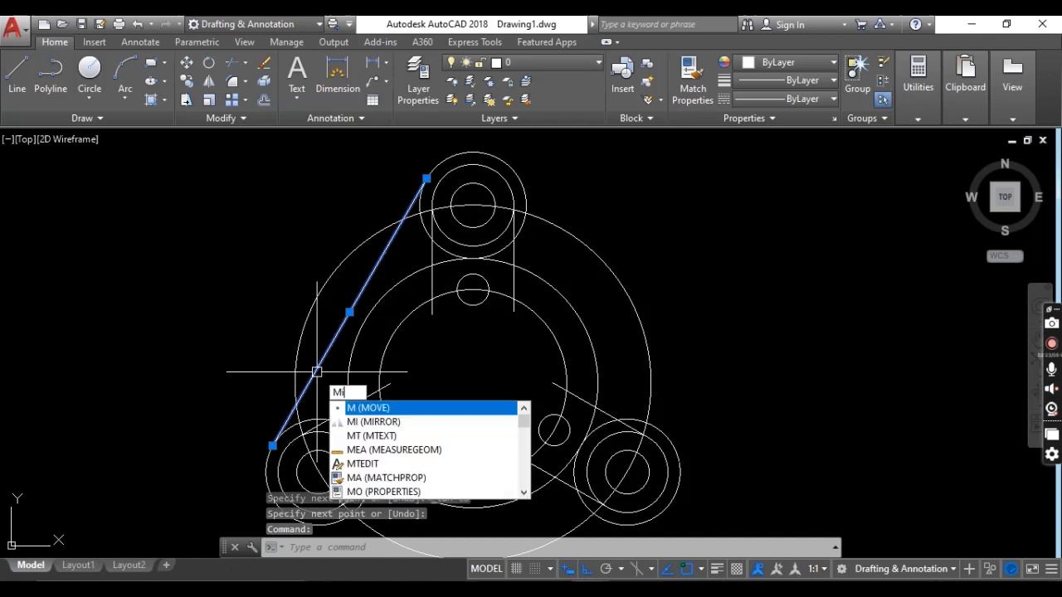
pyautogui.write('i')
pyautogui.press('Return')
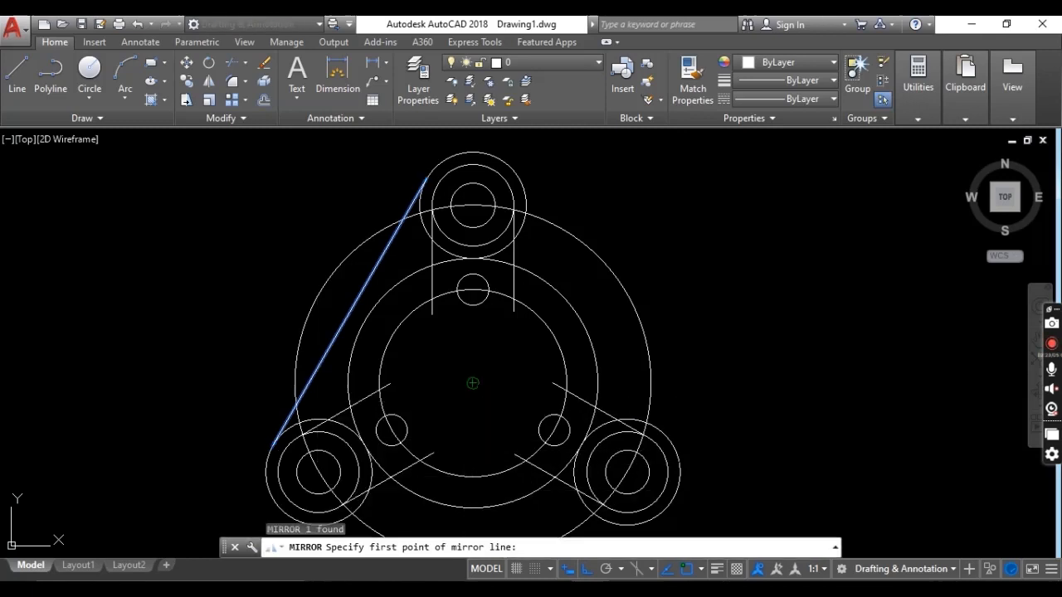
pyautogui.click(472, 383)
pyautogui.click(473, 207)
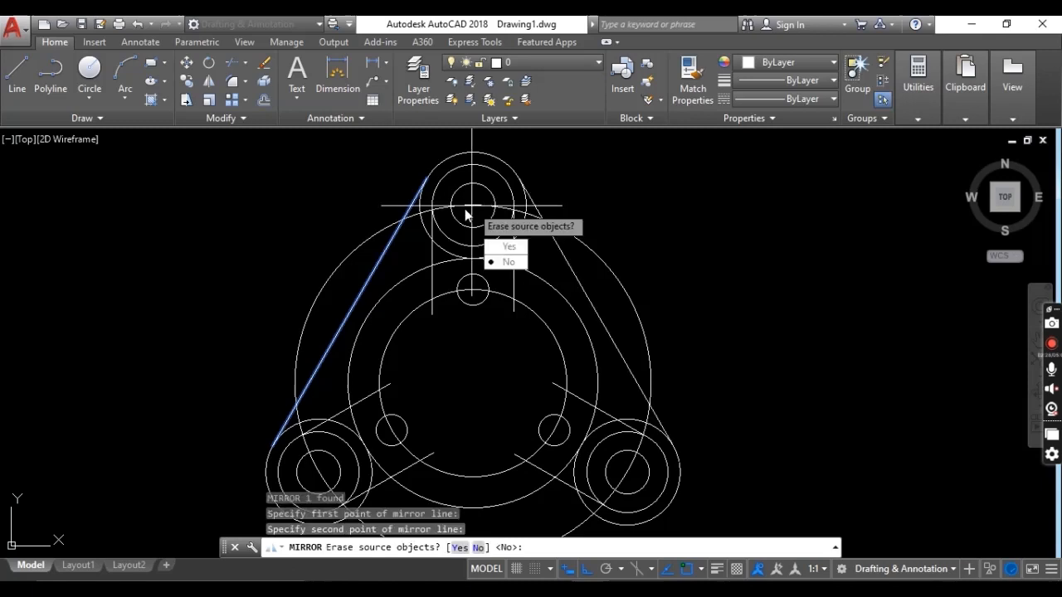
pyautogui.click(503, 263)
# Draw a line tangent to the undersides of the lower-left and lower-right radius 17 circles.
pyautogui.scroll(-3, 550, 218)
pyautogui.moveTo(578, 227); pyautogui.dragTo(532, 168, button='middle')
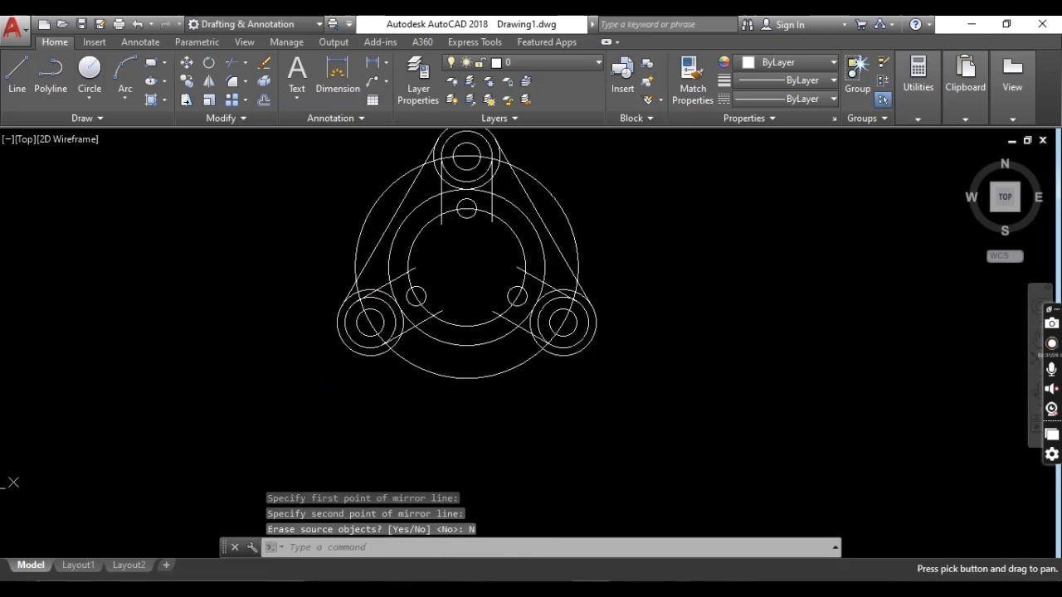
pyautogui.click(24, 95)
pyautogui.scroll(2, 366, 388)
pyautogui.keyDown('shift'); pyautogui.rightClick(367, 336); pyautogui.keyUp('shift')
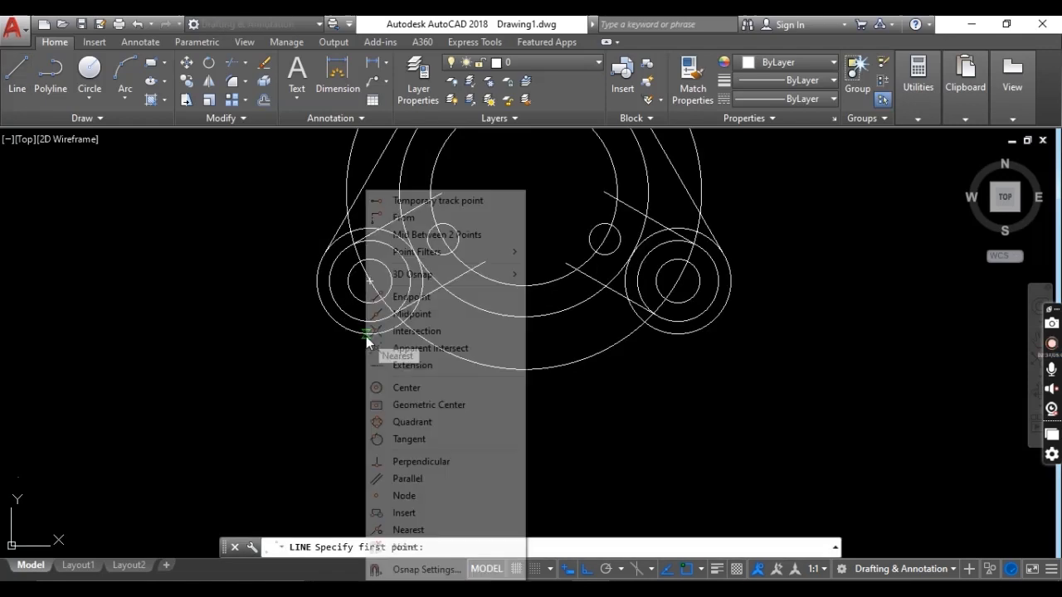
pyautogui.click(411, 438)
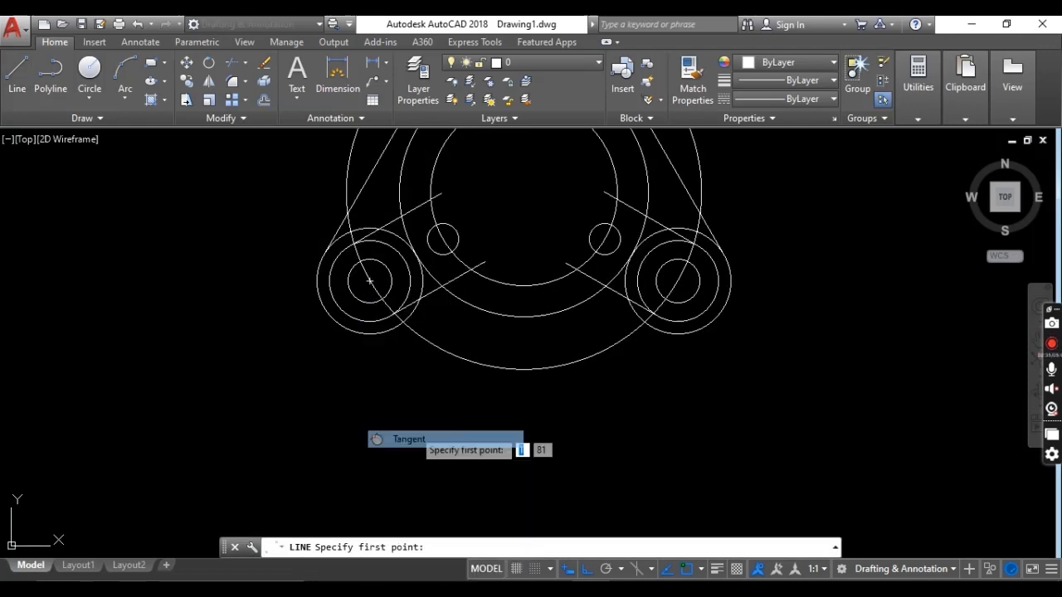
pyautogui.click(359, 330)
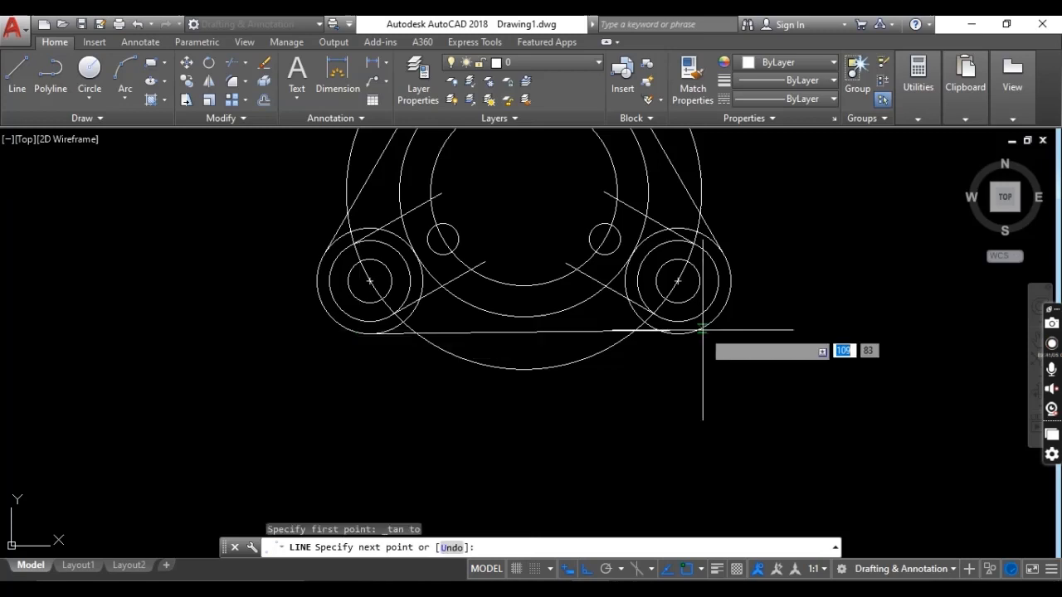
pyautogui.keyDown('shift'); pyautogui.rightClick(703, 334); pyautogui.keyUp('shift')
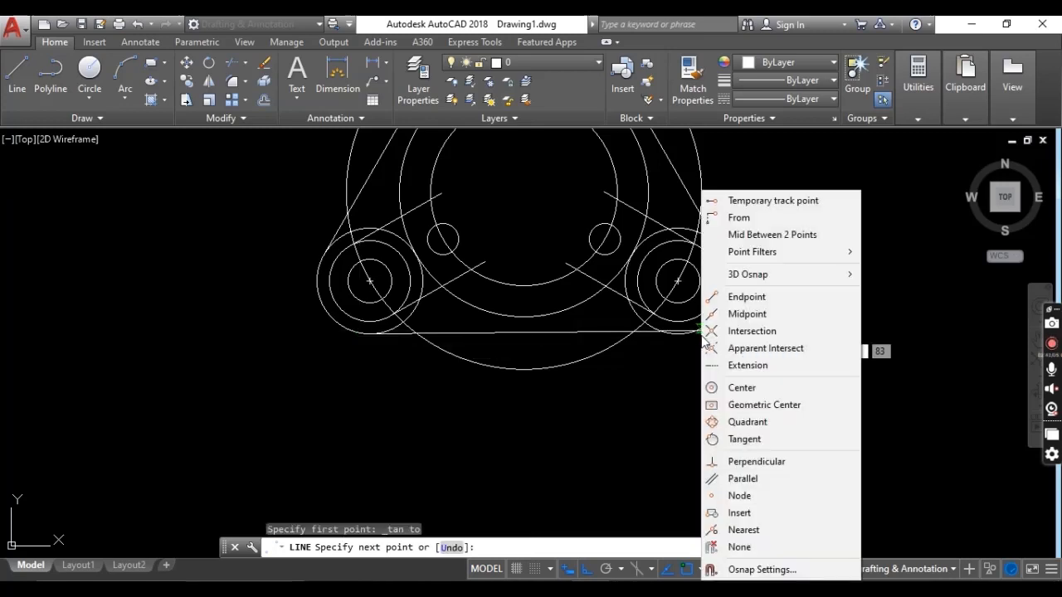
pyautogui.click(735, 440)
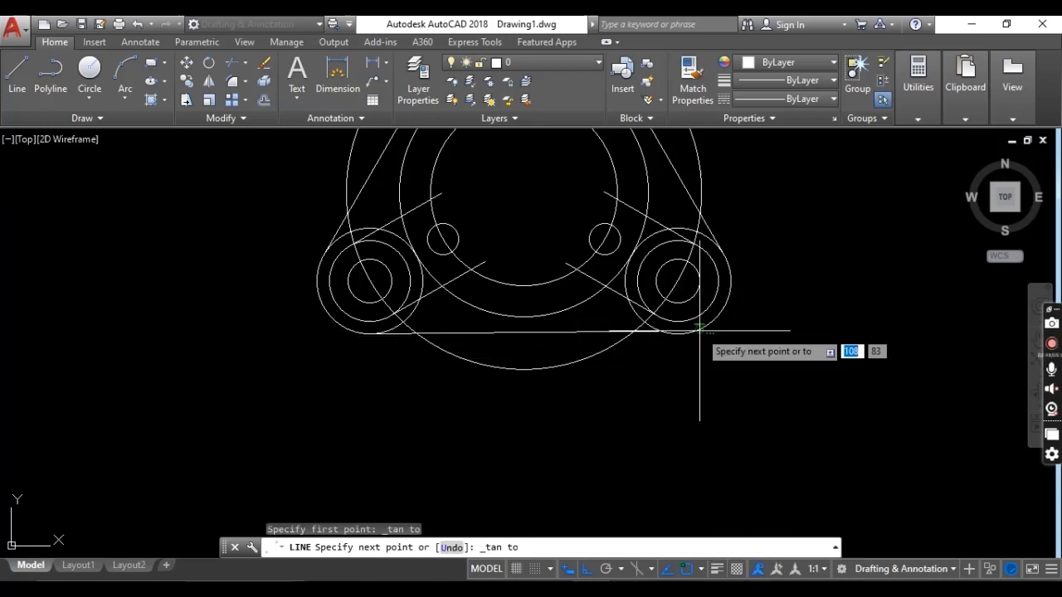
pyautogui.click(715, 334)
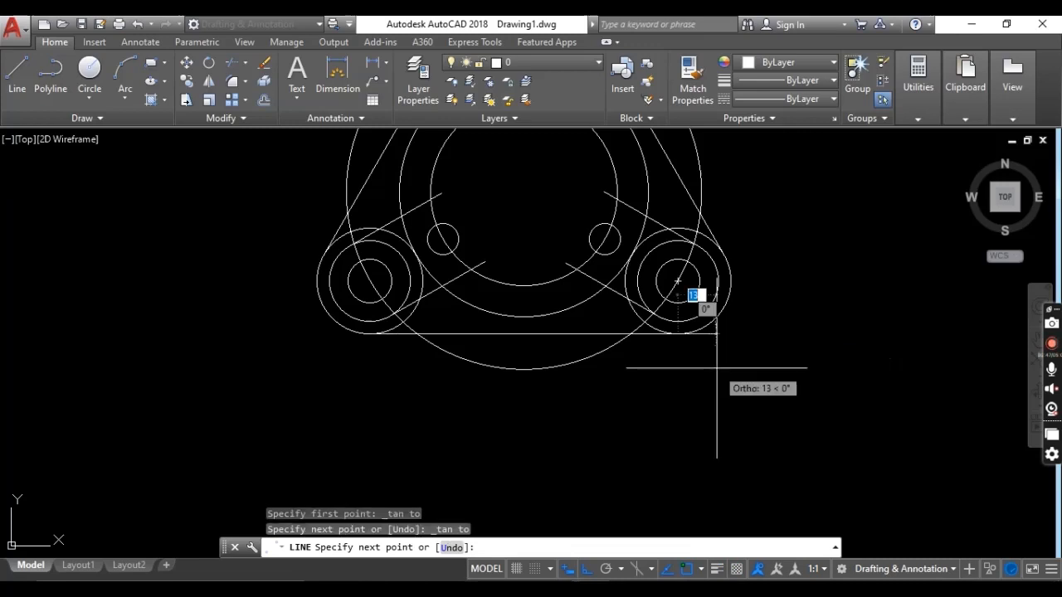
pyautogui.press('Return')
pyautogui.scroll(-2, 720, 390)
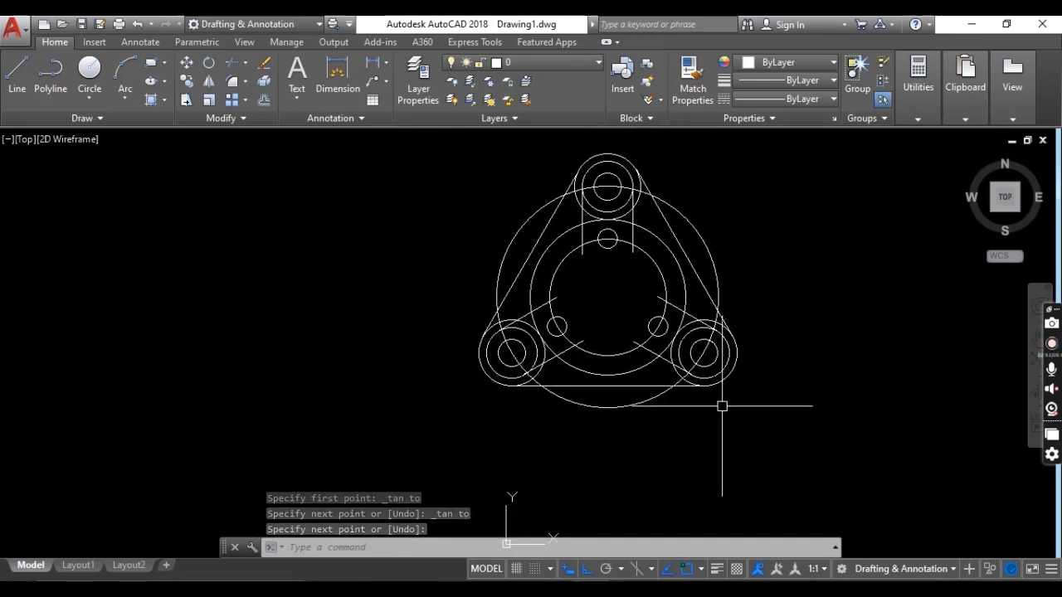
pyautogui.press('Escape')
pyautogui.write('tr')
pyautogui.press('Return')
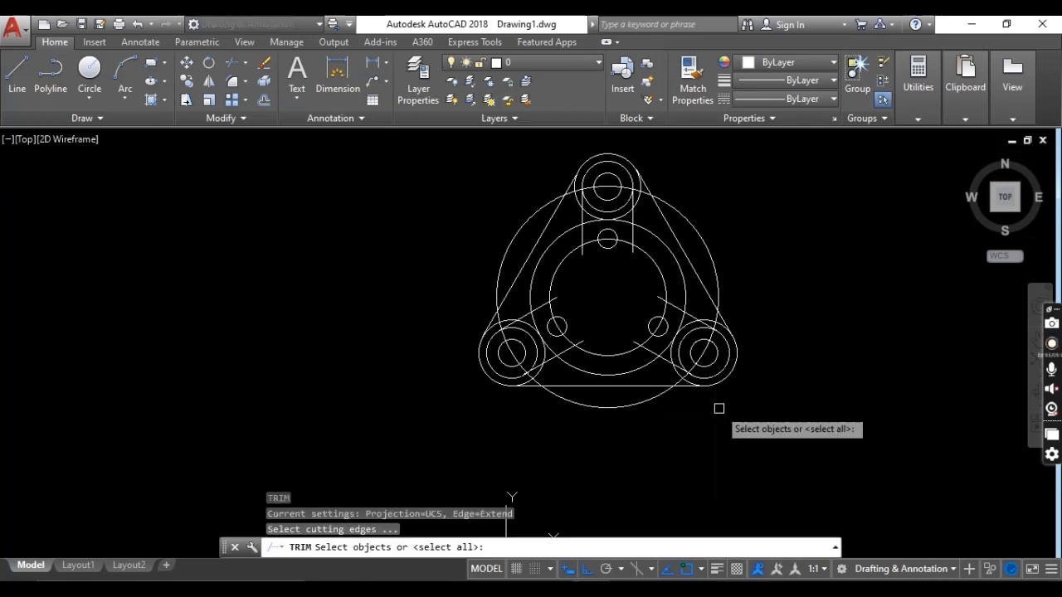
pyautogui.press('Return')
pyautogui.scroll(2, 639, 343)
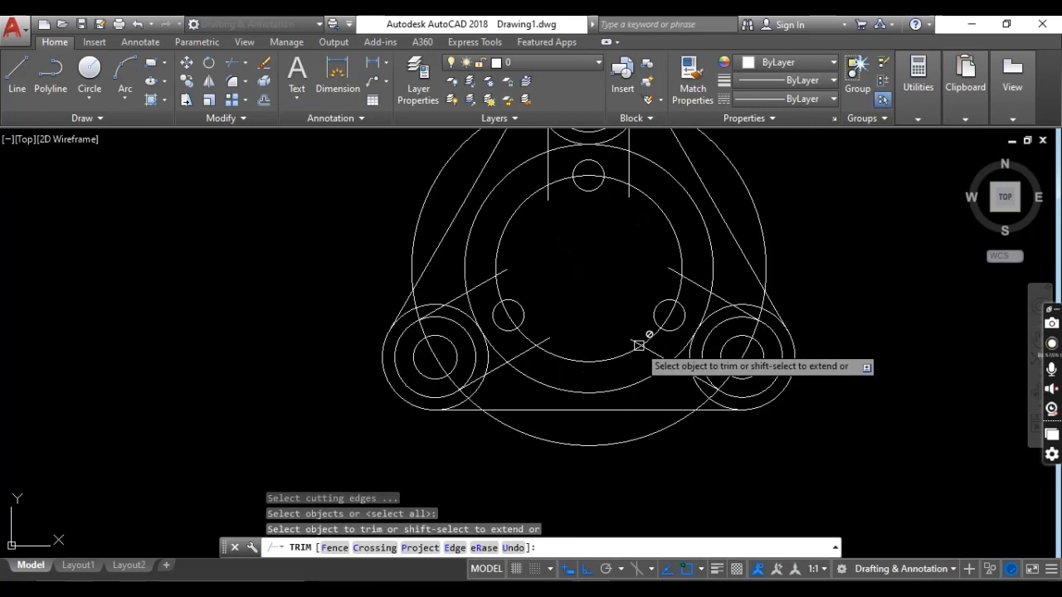
pyautogui.press('Escape')
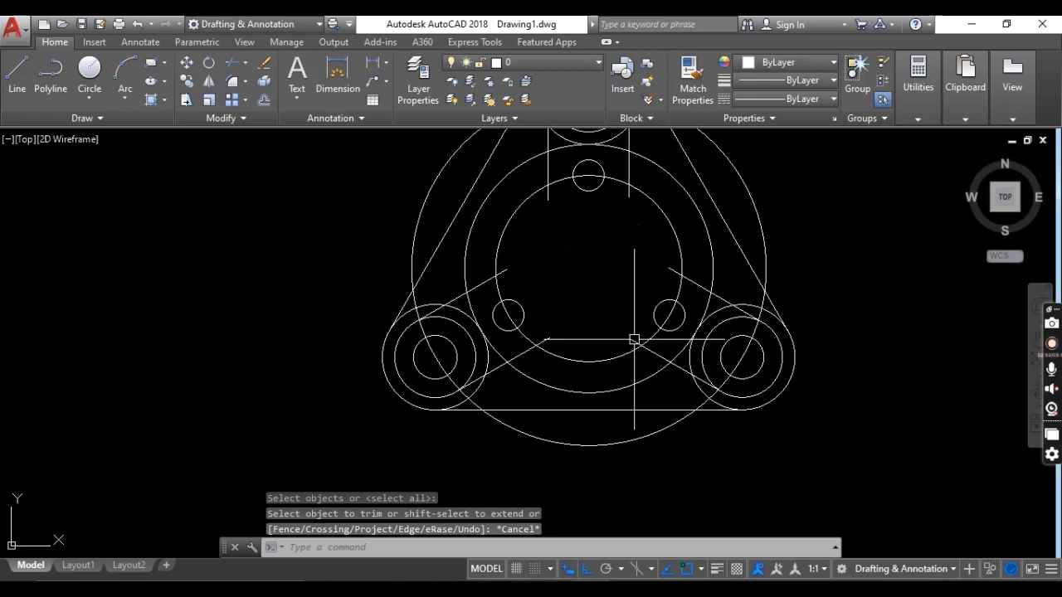
pyautogui.write('t')
pyautogui.press('Escape')
# Explode the polar array of lug circles and lines into separate objects.
pyautogui.click(706, 369)
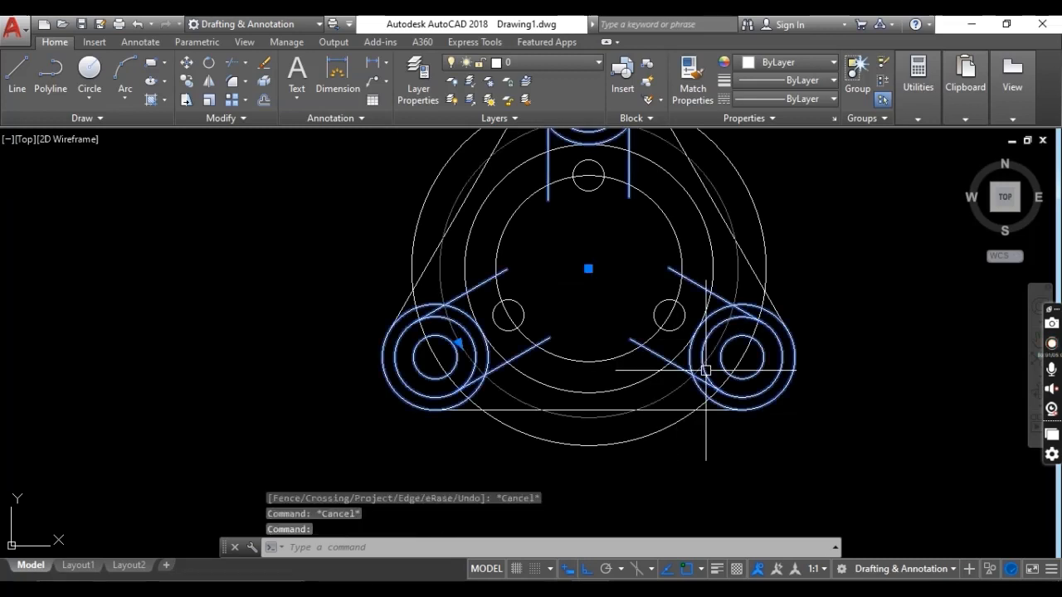
pyautogui.write('x')
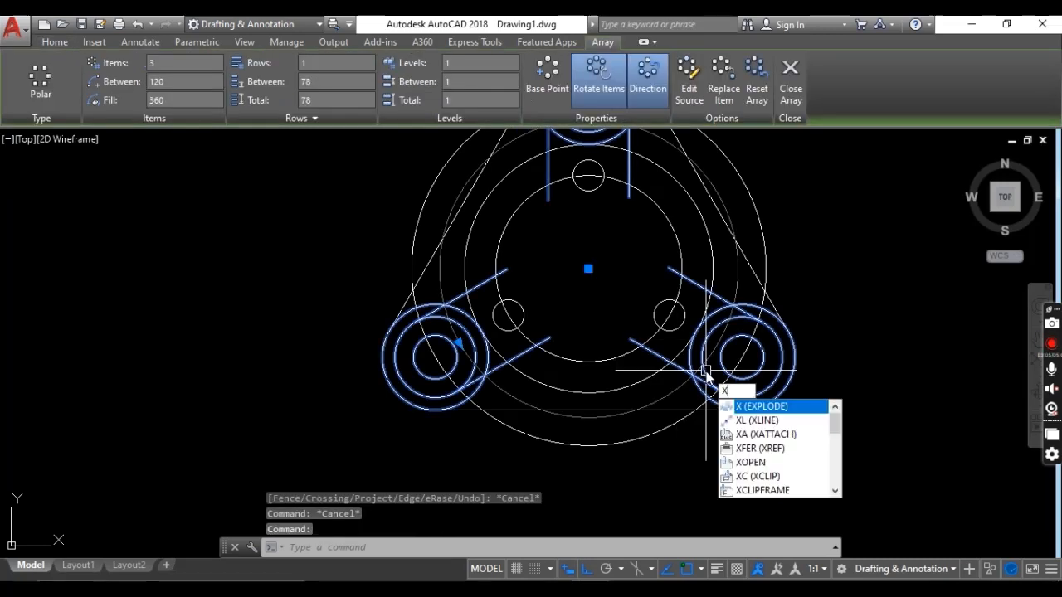
pyautogui.press('Return')
# Trim the lug lines back to the diameter 60 circle and cut away the inner arcs of the radius 13 and radius 17 lug circles.
pyautogui.write('t')
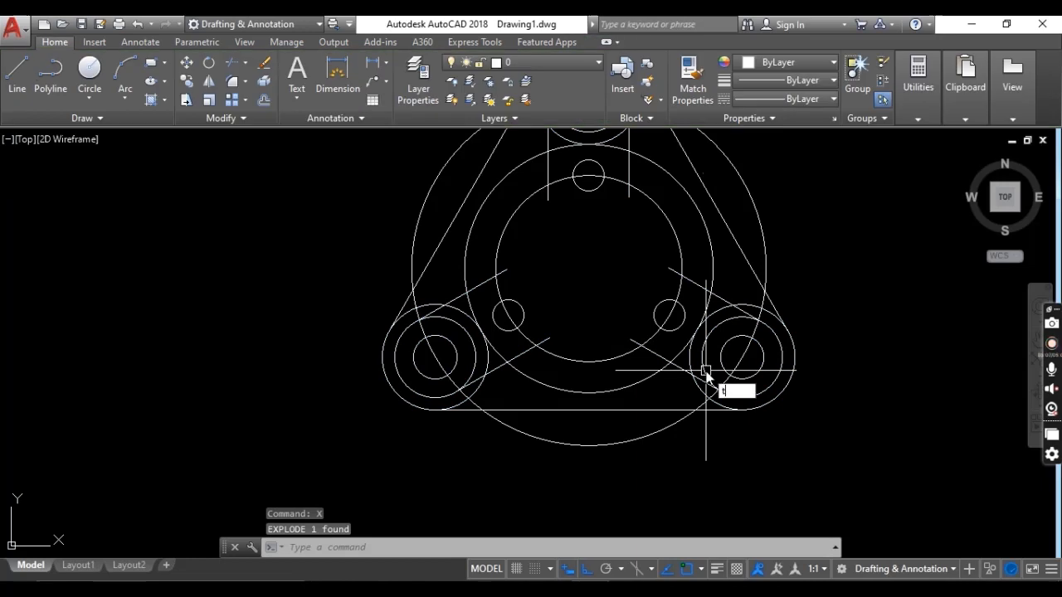
pyautogui.press('Return')
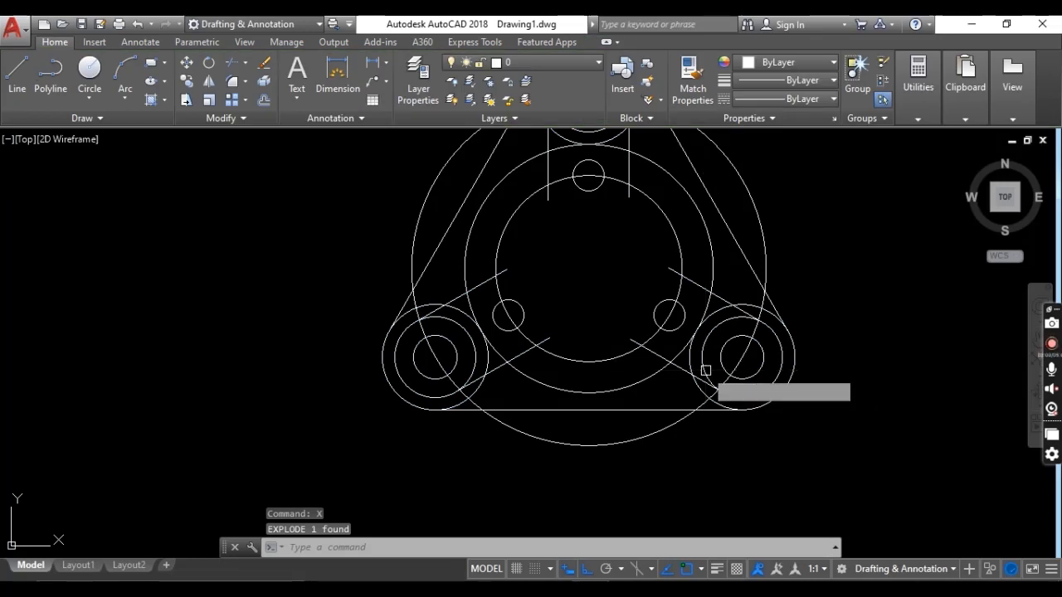
pyautogui.press('Return')
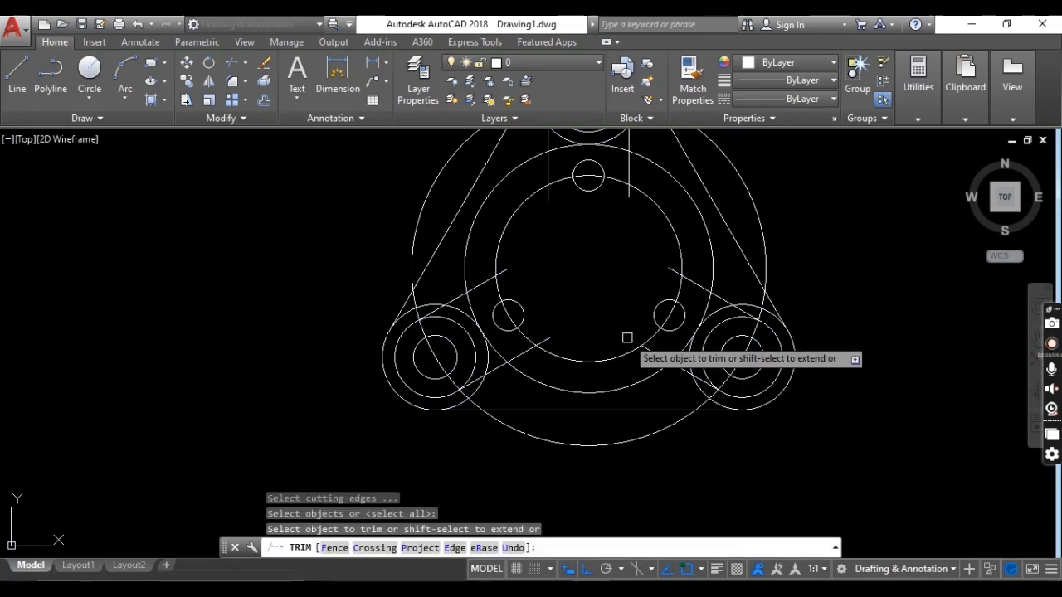
pyautogui.click(627, 338)
pyautogui.click(673, 271)
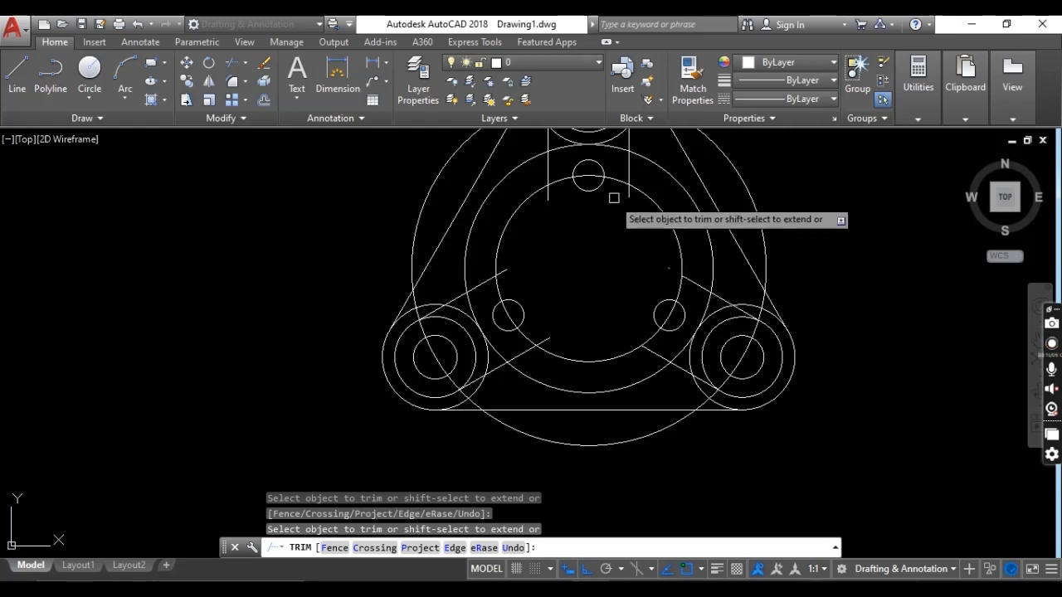
pyautogui.click(548, 196)
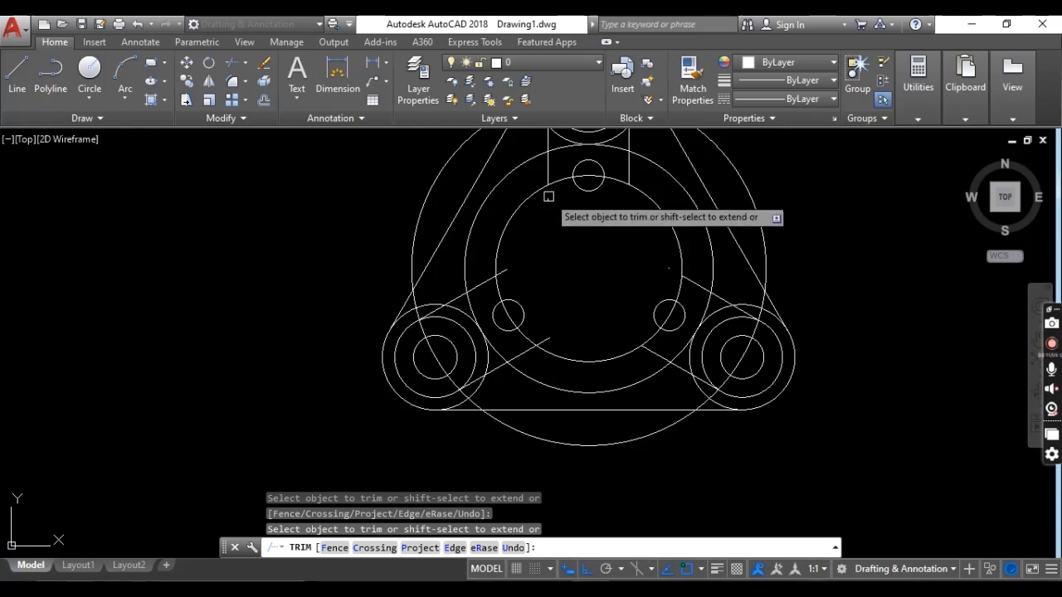
pyautogui.click(502, 273)
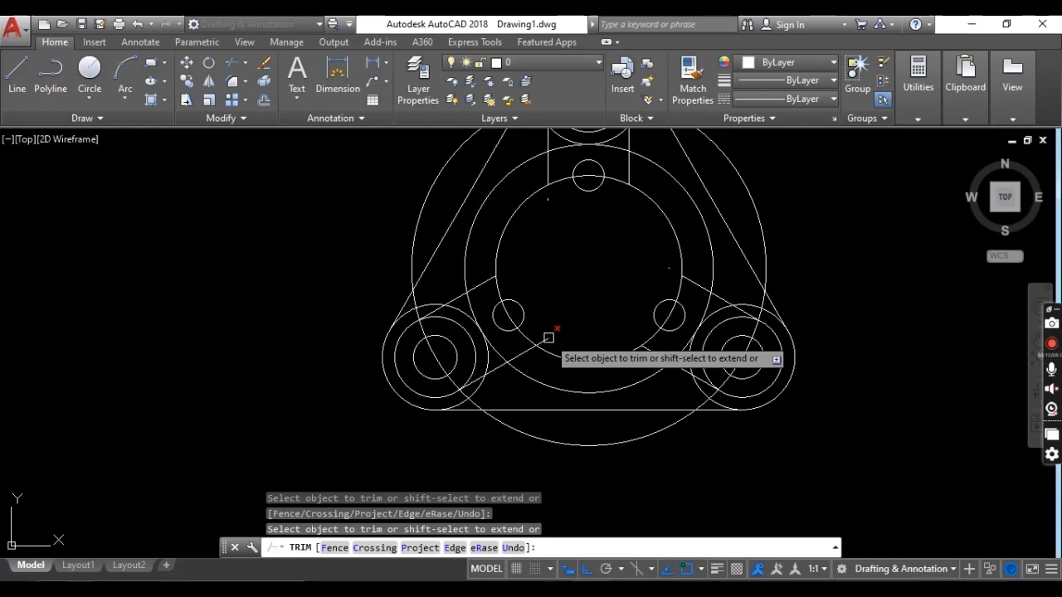
pyautogui.scroll(4, 405, 313)
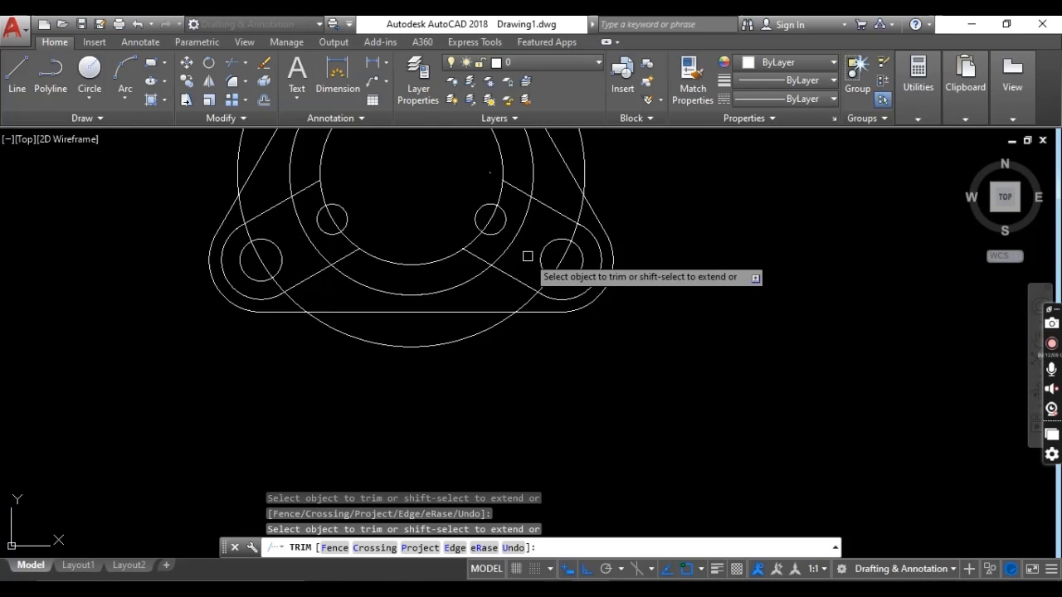
# Erase the two tiny leftover line fragments inside the diameter 60 circle.
pyautogui.rightClick(461, 225)
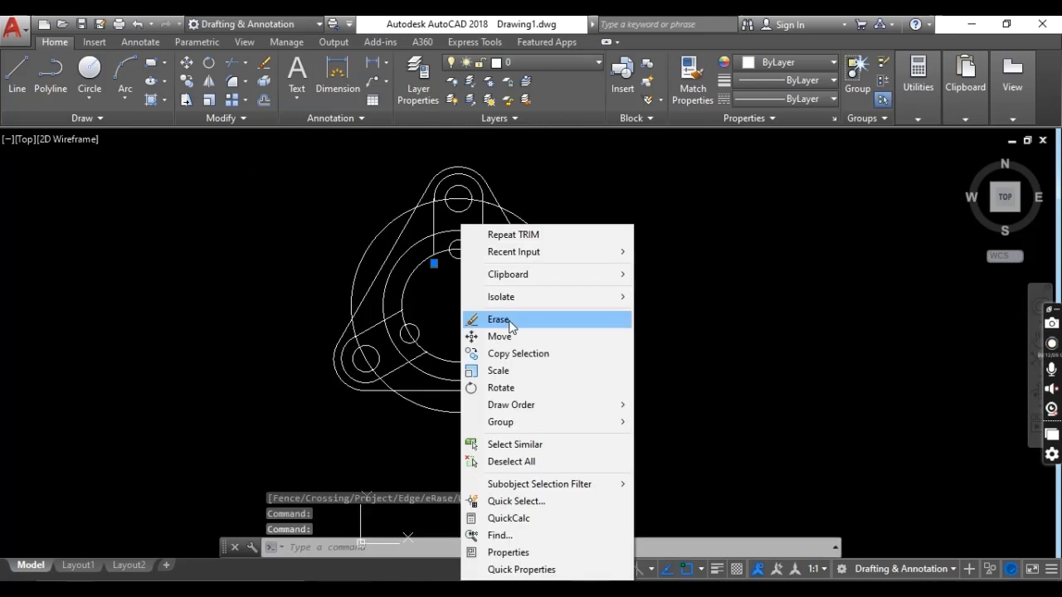
pyautogui.click(500, 319)
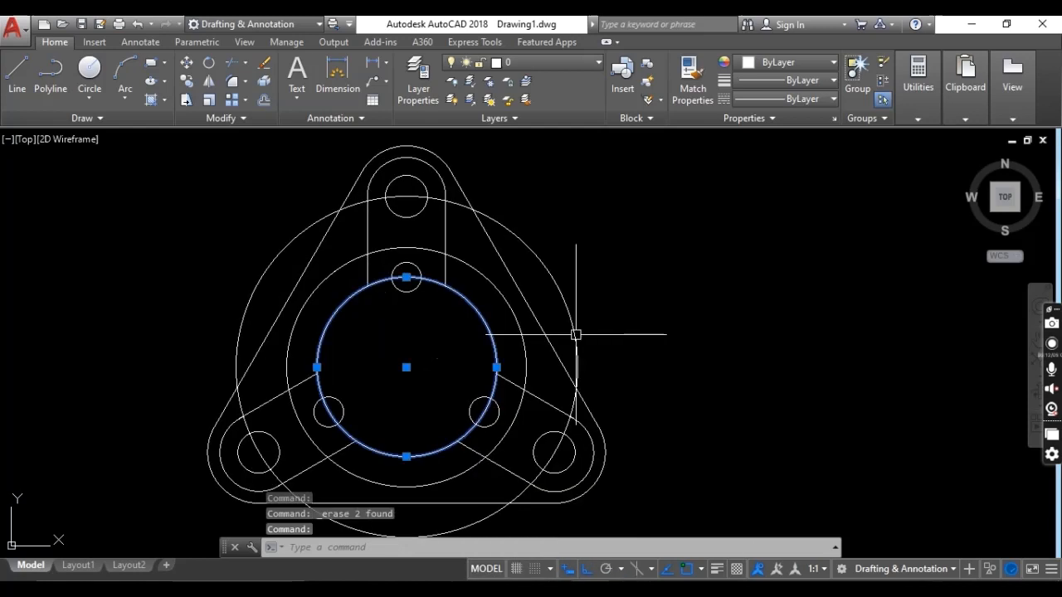
# Select the diameter 60 circle and the large circle through the lug centres, and open their lineweight choices.
pyautogui.click(575, 335)
pyautogui.click(827, 83)
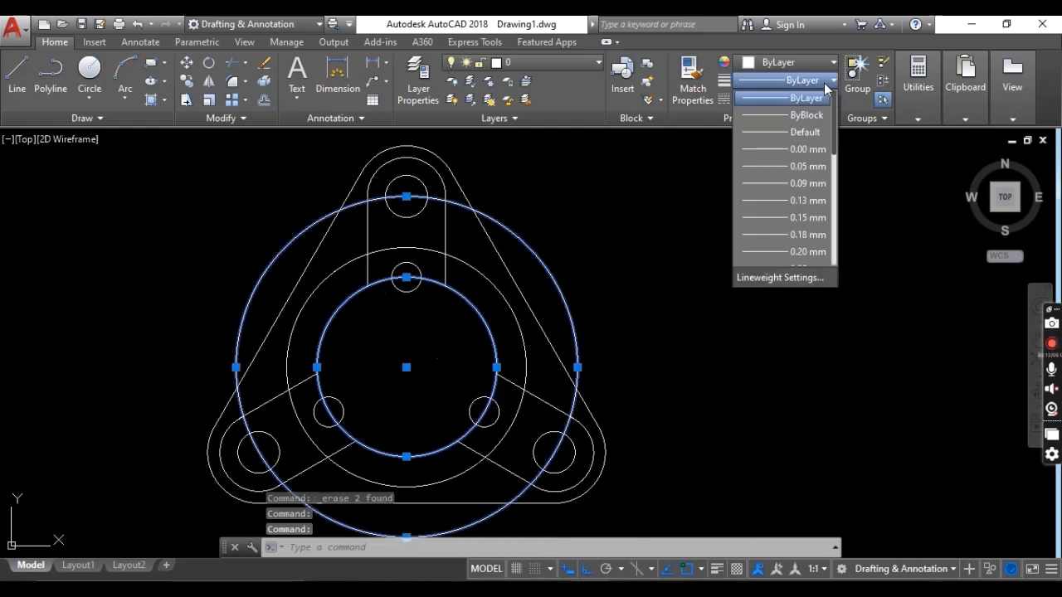